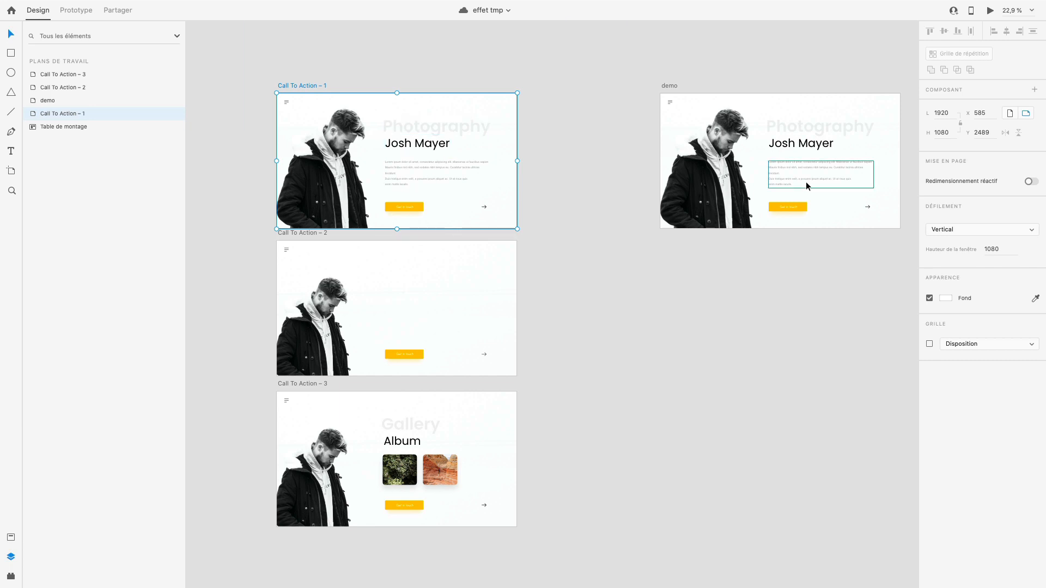
- Open the demo artboard's layers and select its paragraph, name title and "Photography" text layers in turn
scroll(763, 184, right, 3)
scroll(648, 166, up, 5)
scroll(654, 169, up, 1)
scroll(653, 170, up, 1)
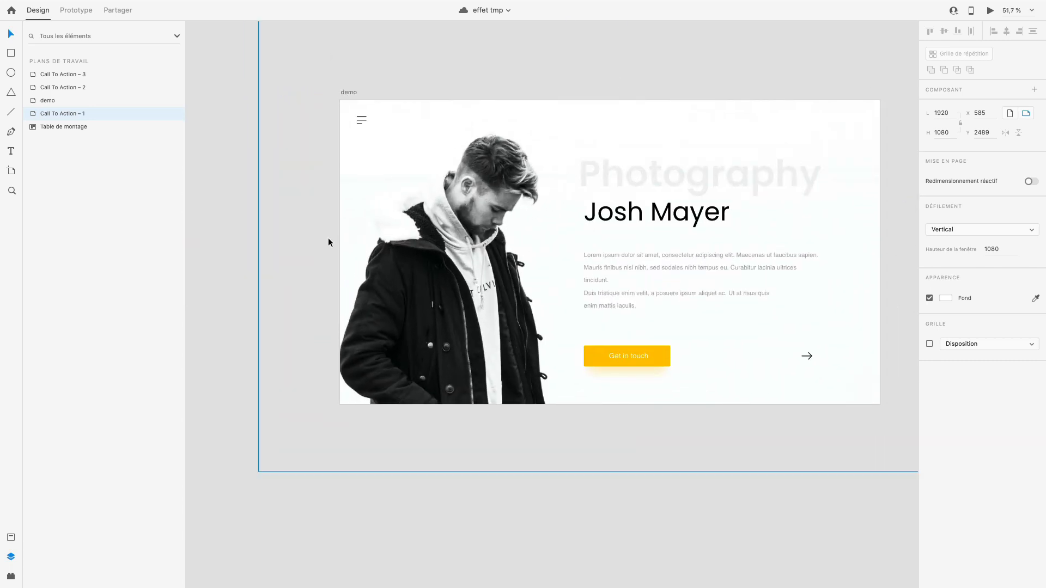
click(348, 93)
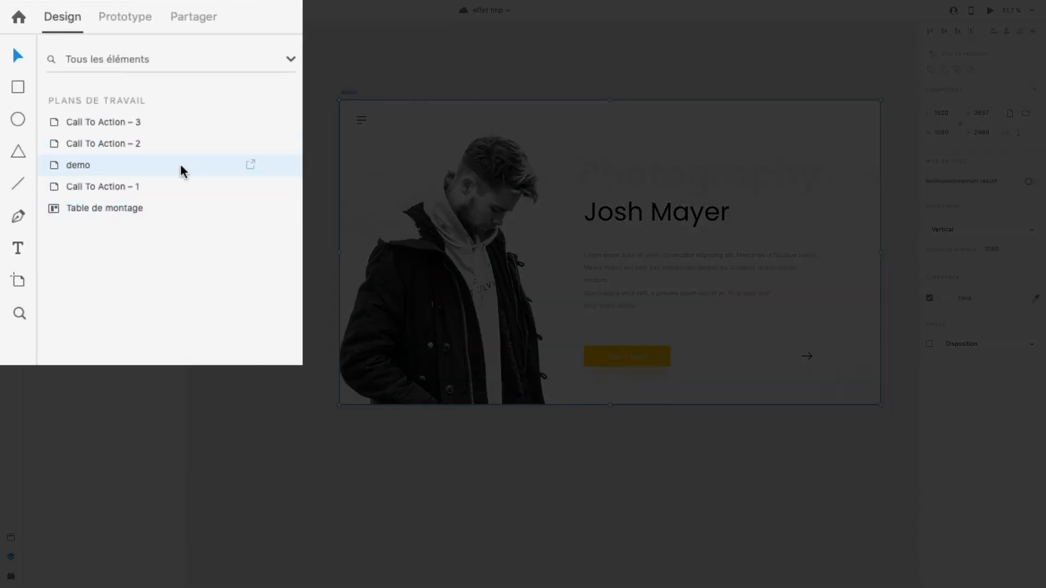
double_click(182, 169)
click(109, 129)
click(105, 149)
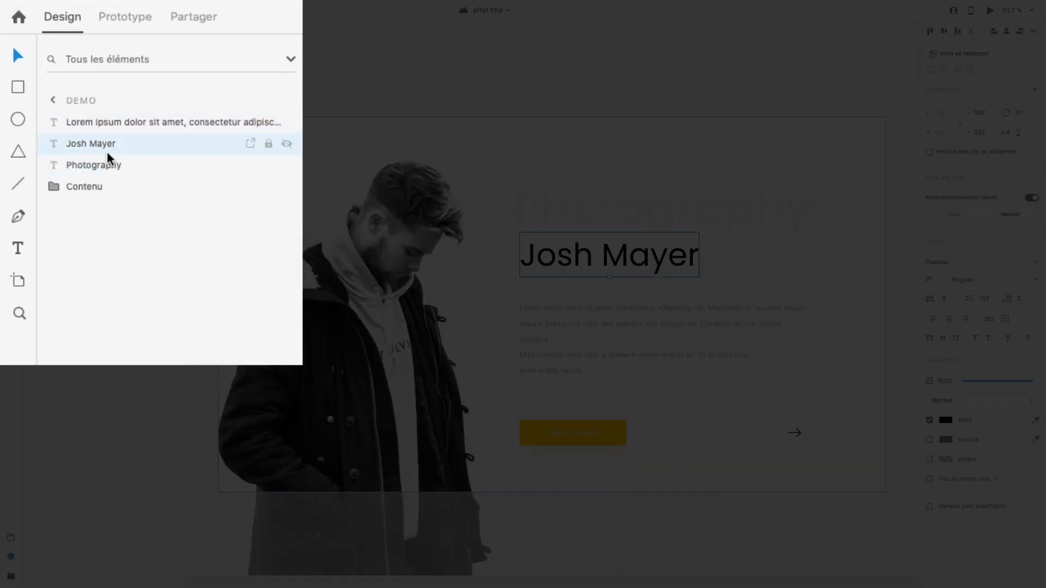
click(107, 162)
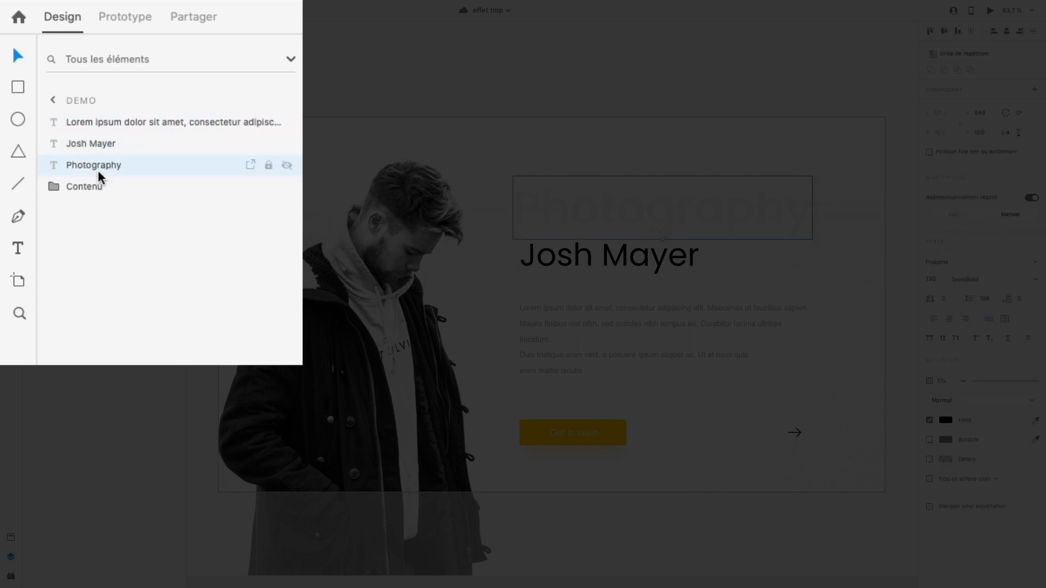
- Examine the fleche, menu, bouton and photo layers inside the demo artboard's Contenu group, collapsing the group when done
click(85, 189)
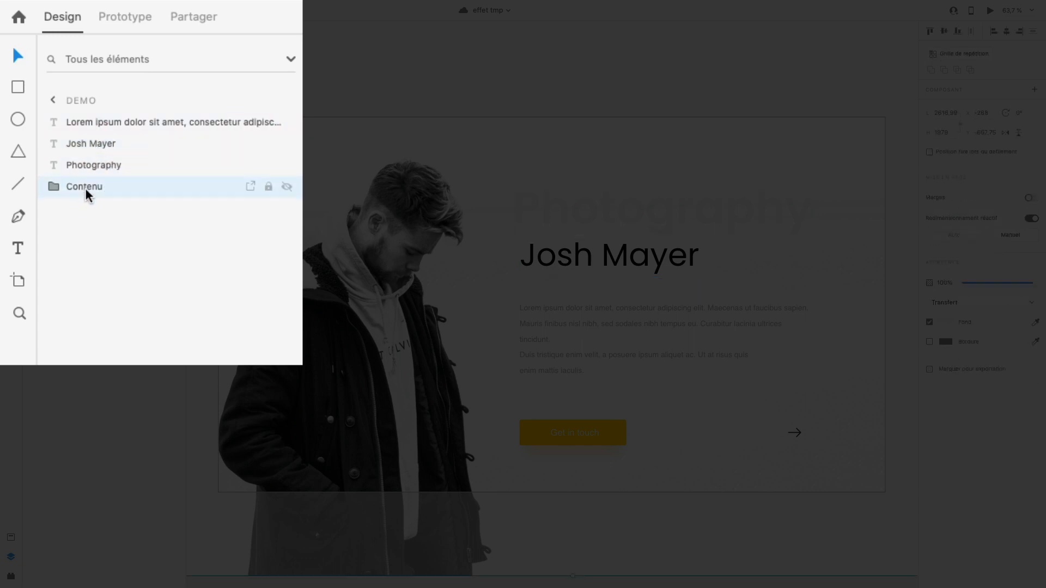
click(59, 187)
click(102, 210)
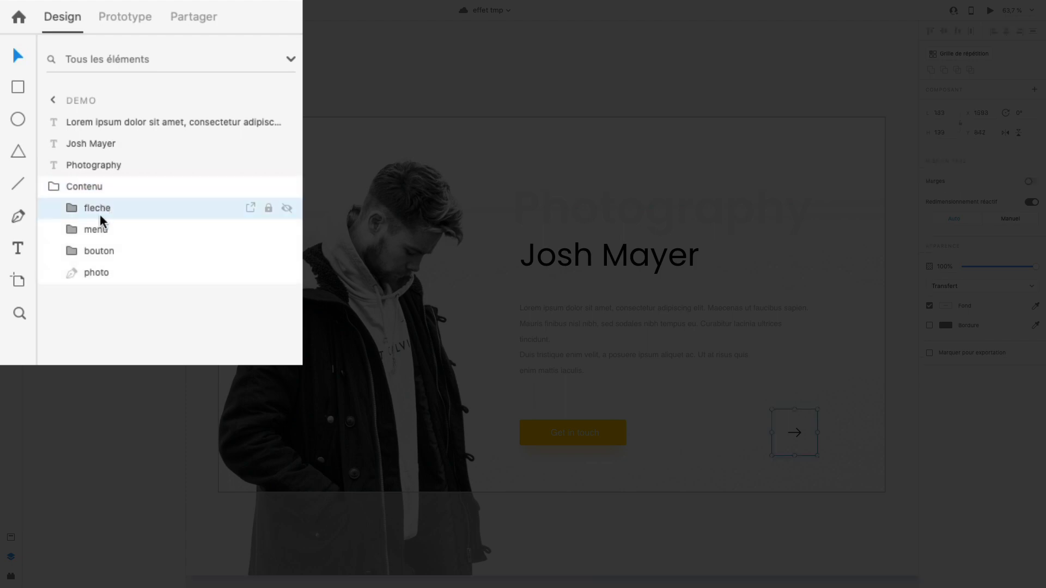
click(107, 233)
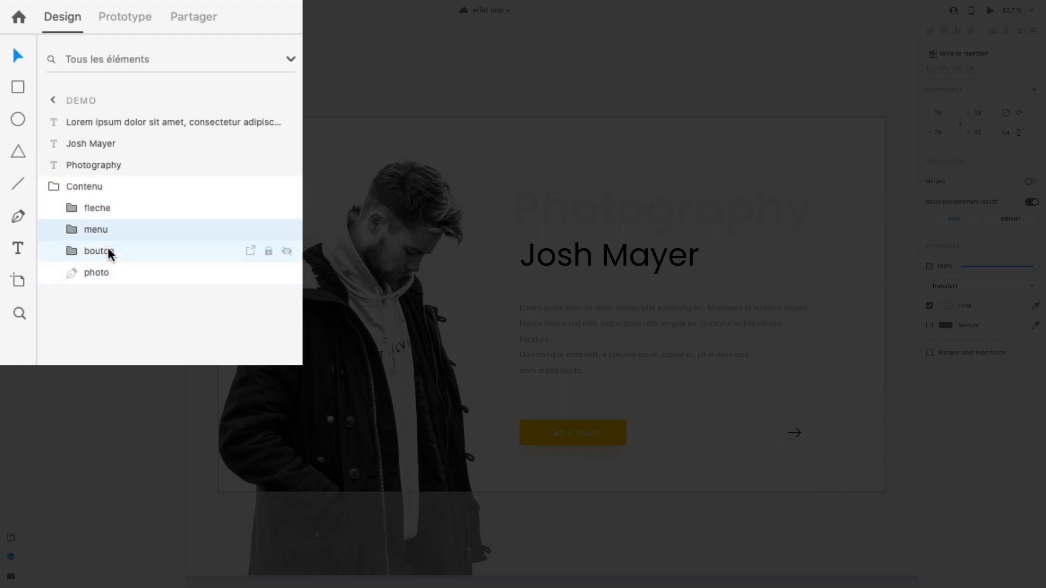
click(111, 273)
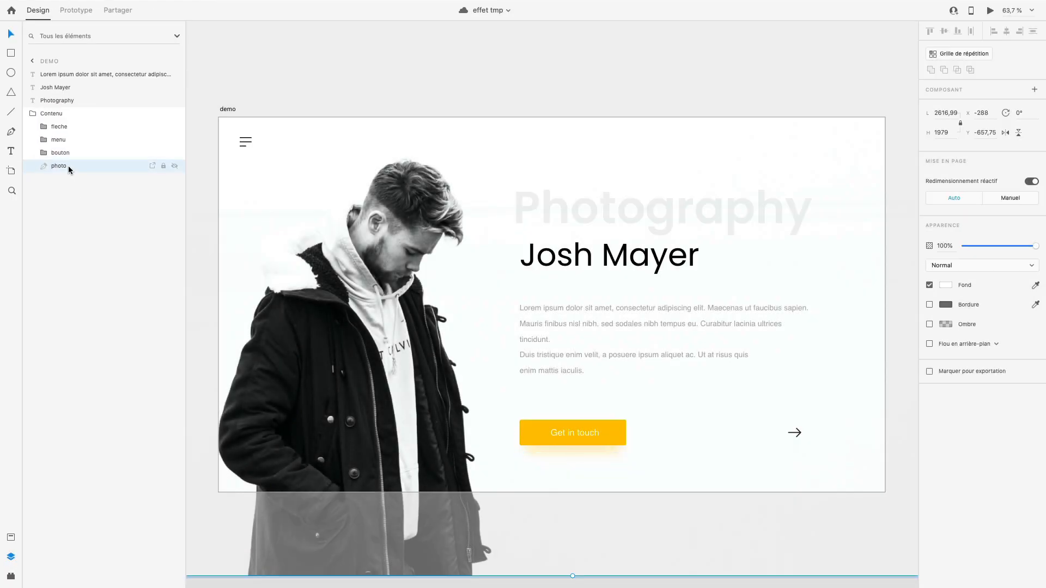
click(75, 113)
click(33, 113)
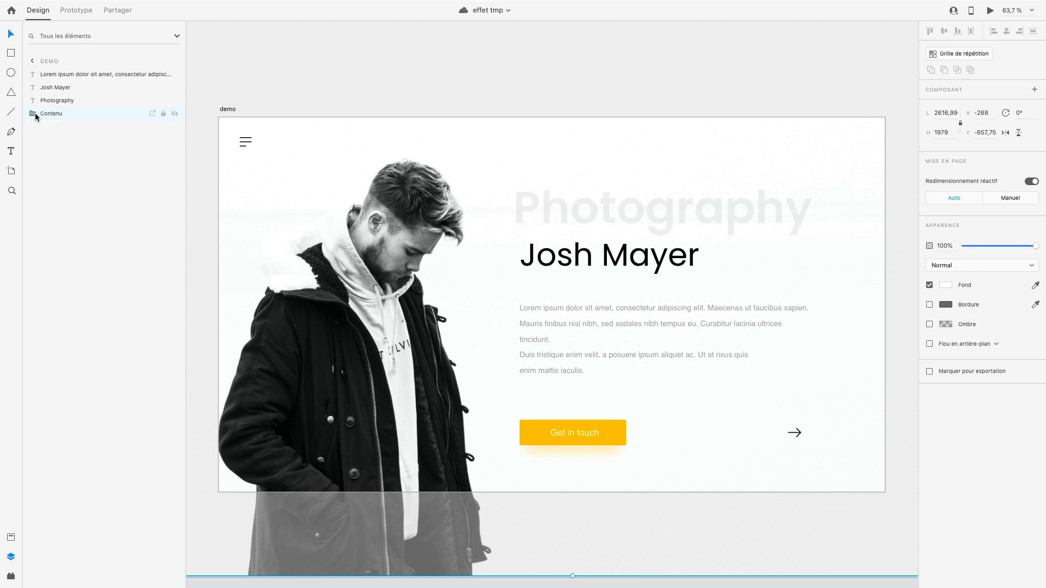
- Select the two gallery photos on the pasteboard beside the demo artboard
scroll(233, 178, down, 3)
scroll(233, 182, down, 3)
scroll(790, 273, right, 1)
drag(767, 295, 631, 239)
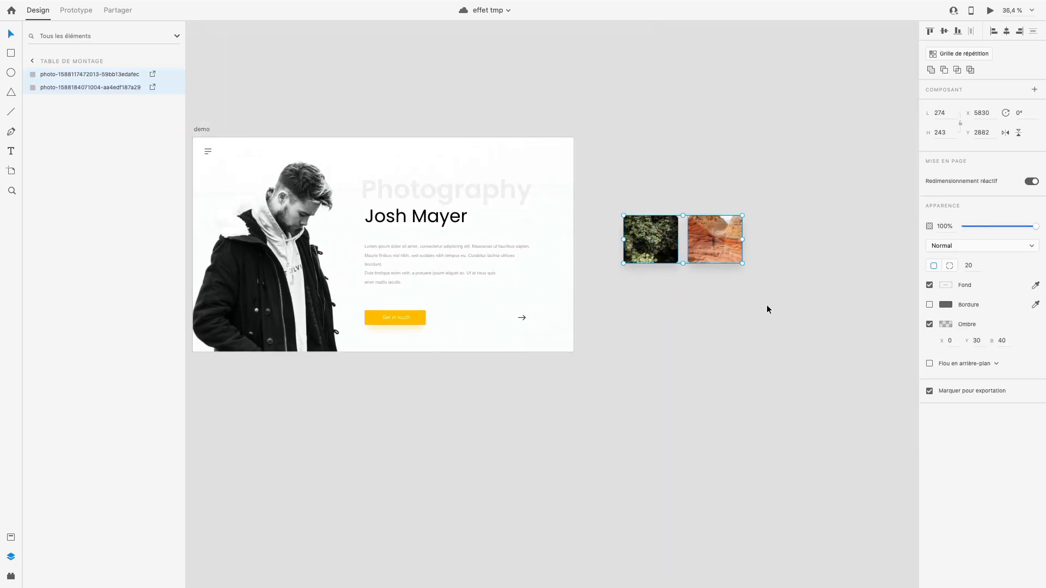
drag(767, 305, 593, 213)
scroll(733, 260, left, 10)
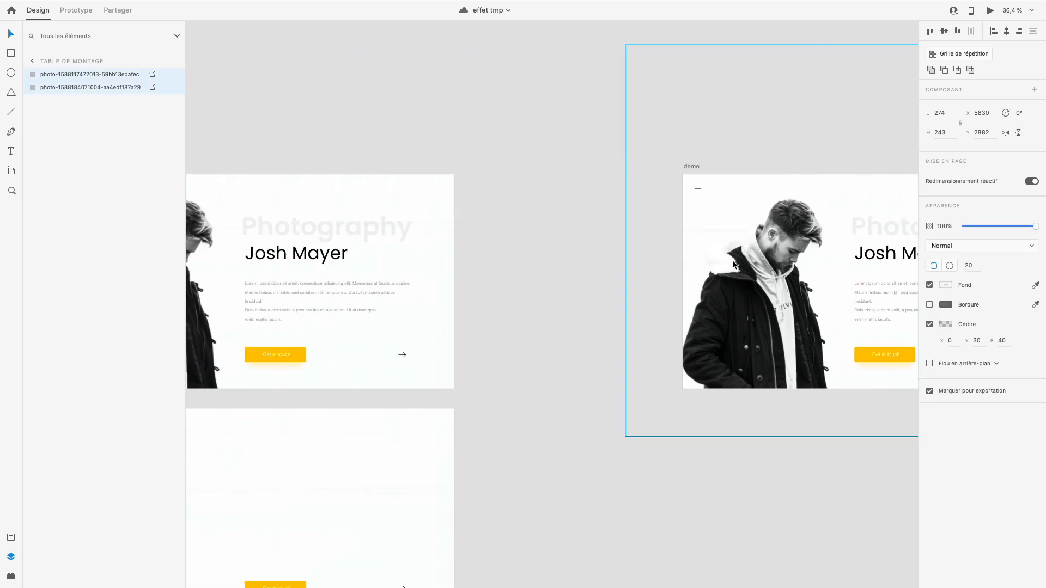
- Preview the Call To Action – 1 artboard and play its arrow transition, closing the preview and clearing the selection when done
click(212, 167)
key(super+Return)
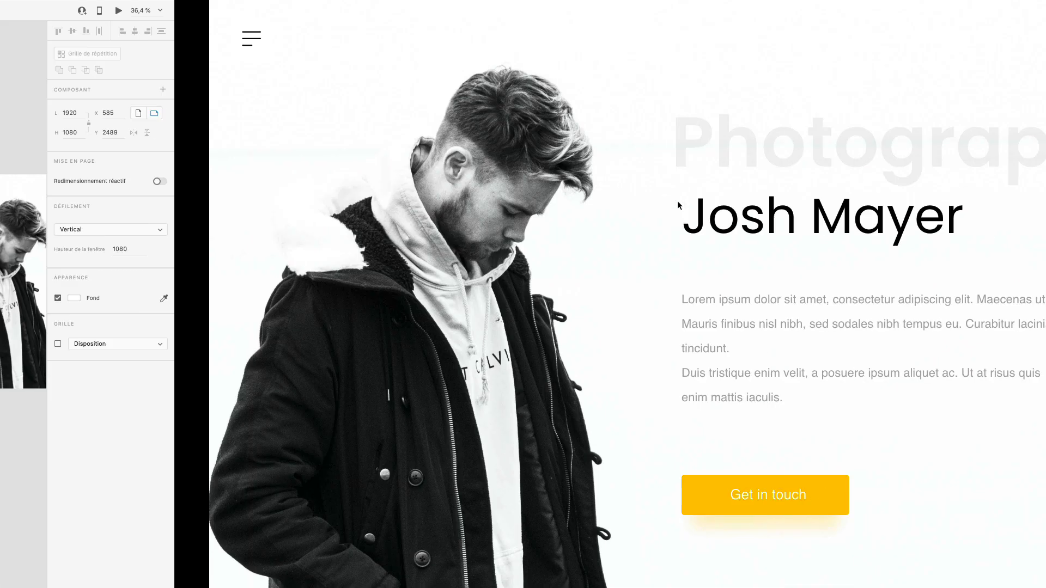
click(908, 490)
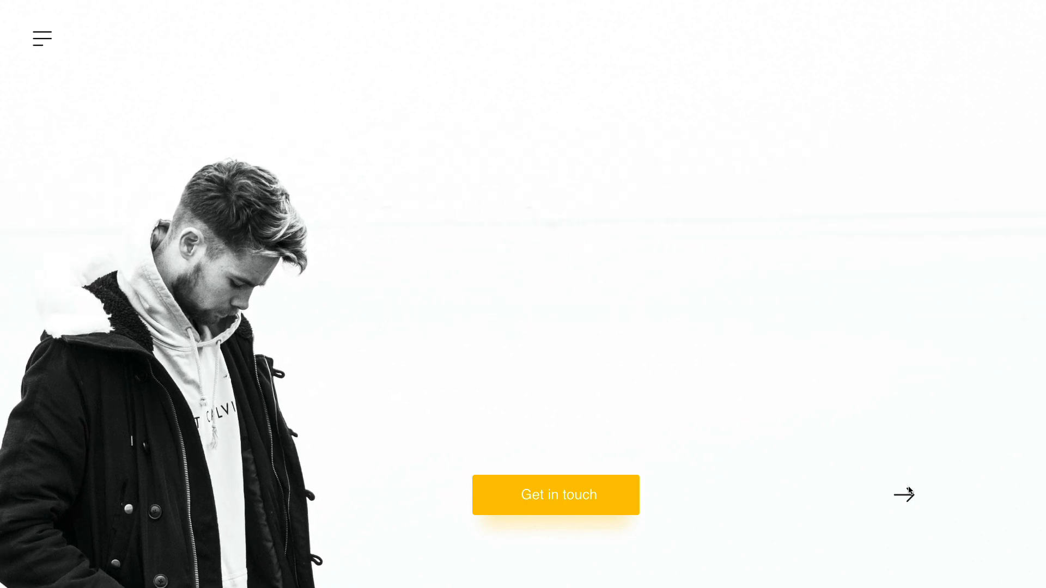
key(Escape)
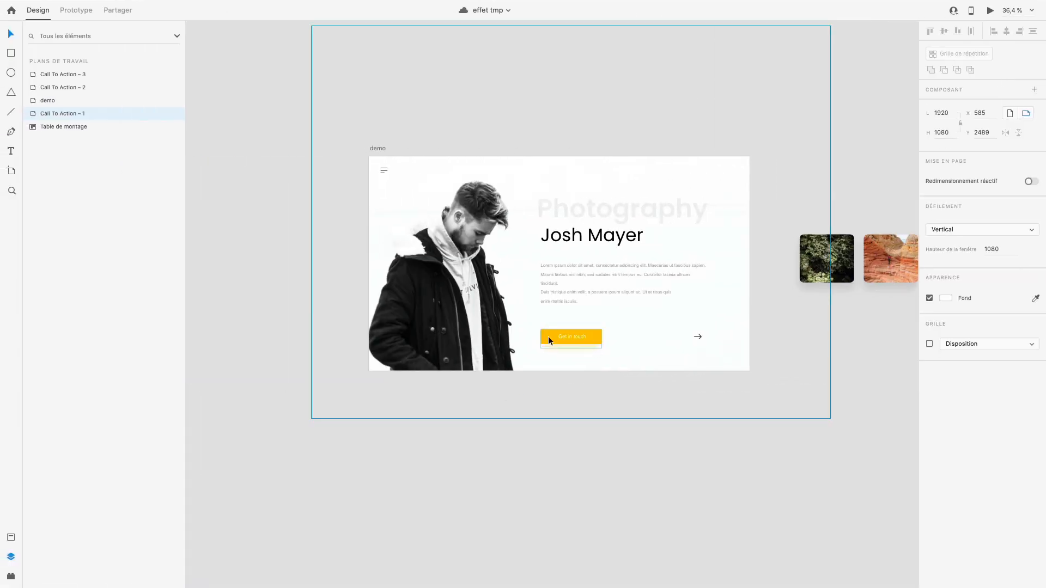
click(512, 475)
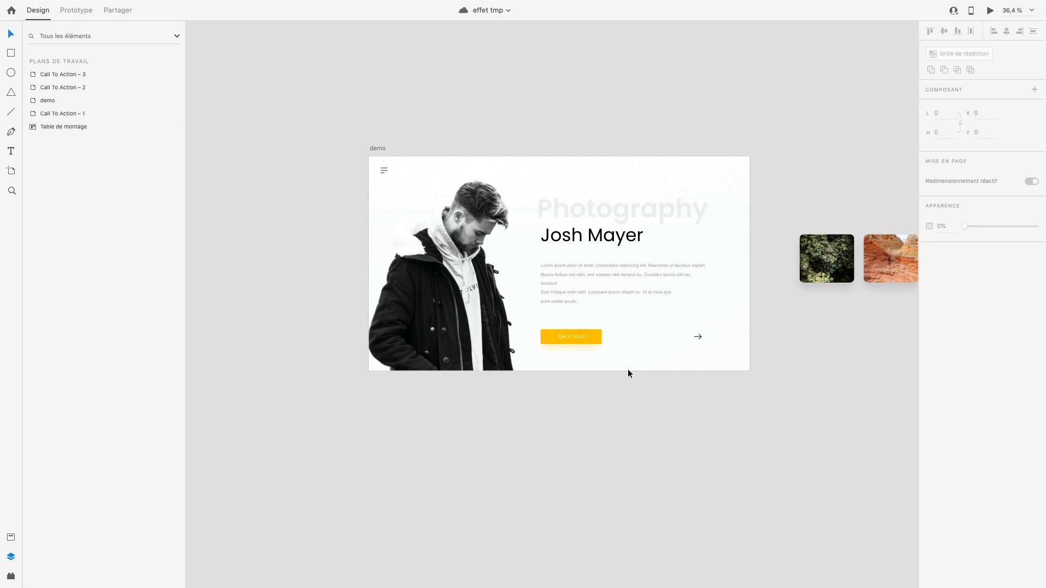
- Duplicate the demo artboard directly below the original, aligned with it
click(381, 150)
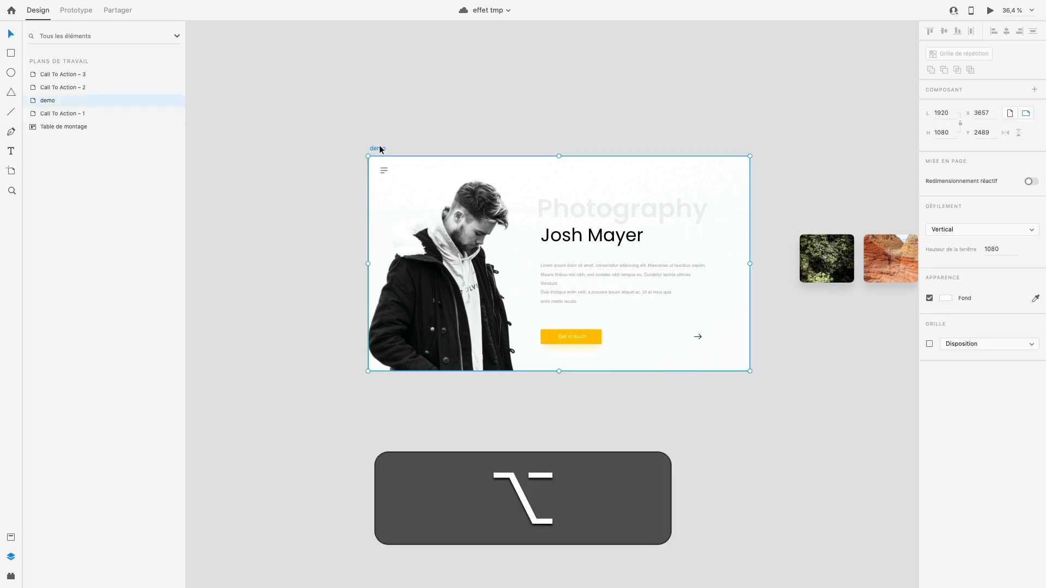
drag(380, 146, 379, 391)
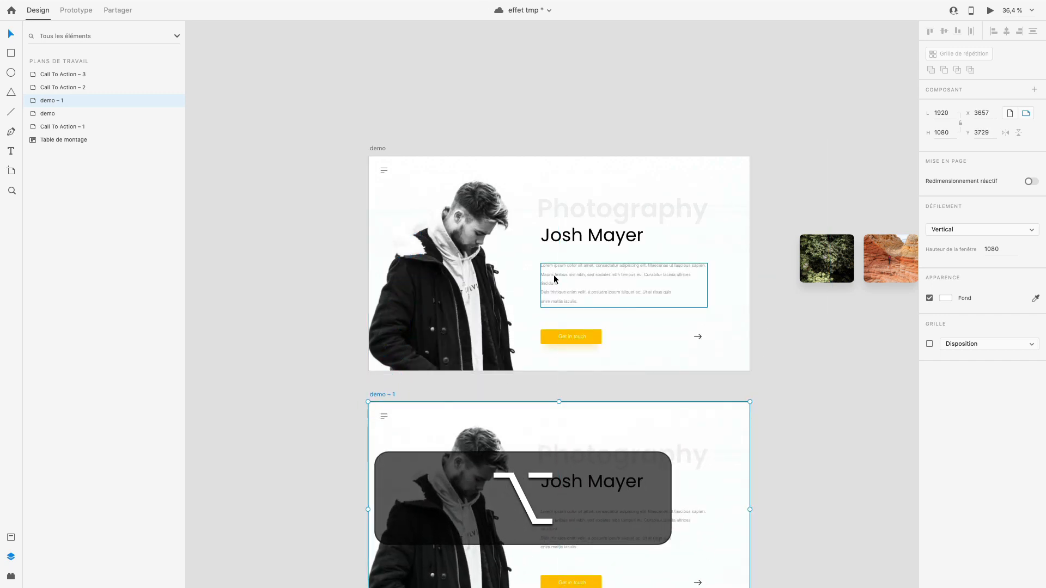
scroll(554, 275, down, 5)
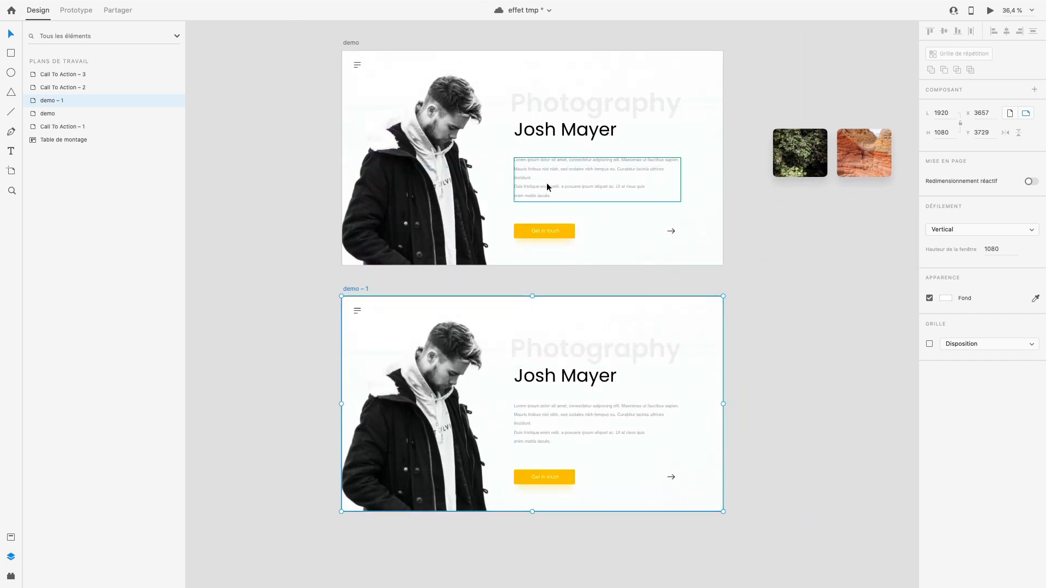
drag(449, 411, 423, 417)
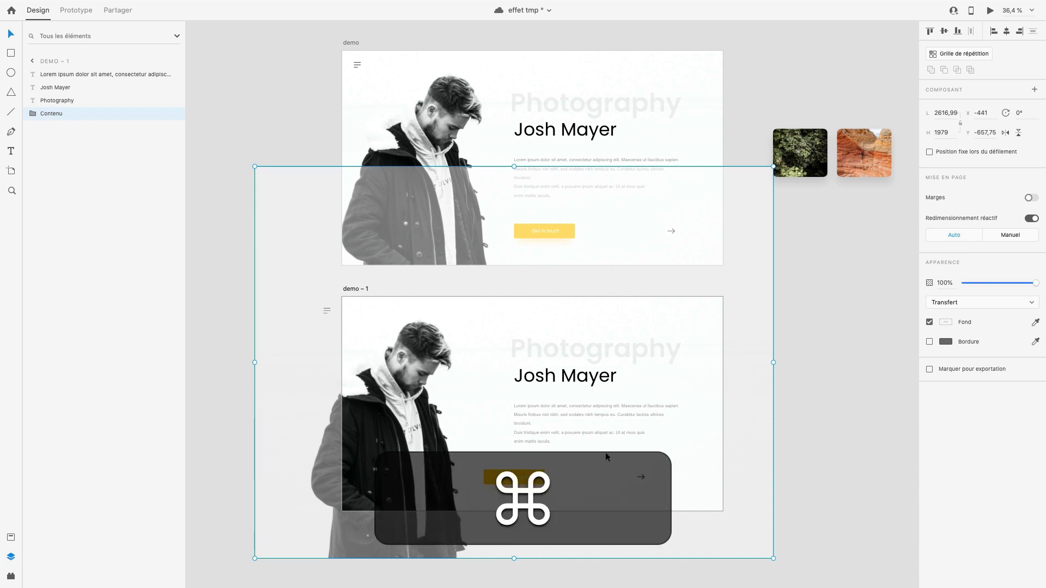
key(super+z)
key(super+z)
key(super+shift+z)
- Scale the duplicated artboard's photo down proportionally to about 2255 × 1706, keeping its lower-left corner fixed
double_click(422, 414)
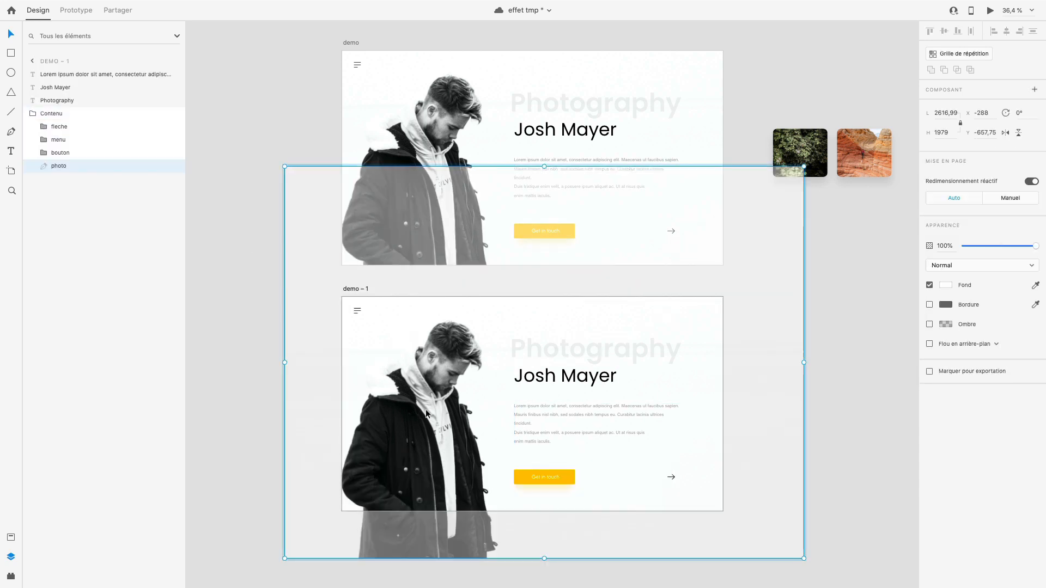
drag(804, 166, 732, 221)
click(797, 322)
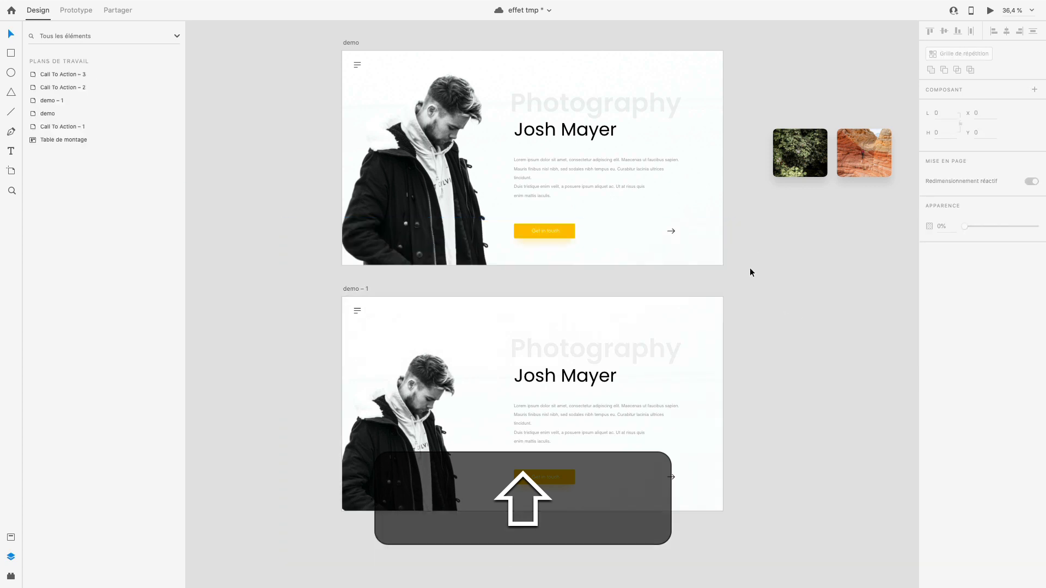
click(415, 410)
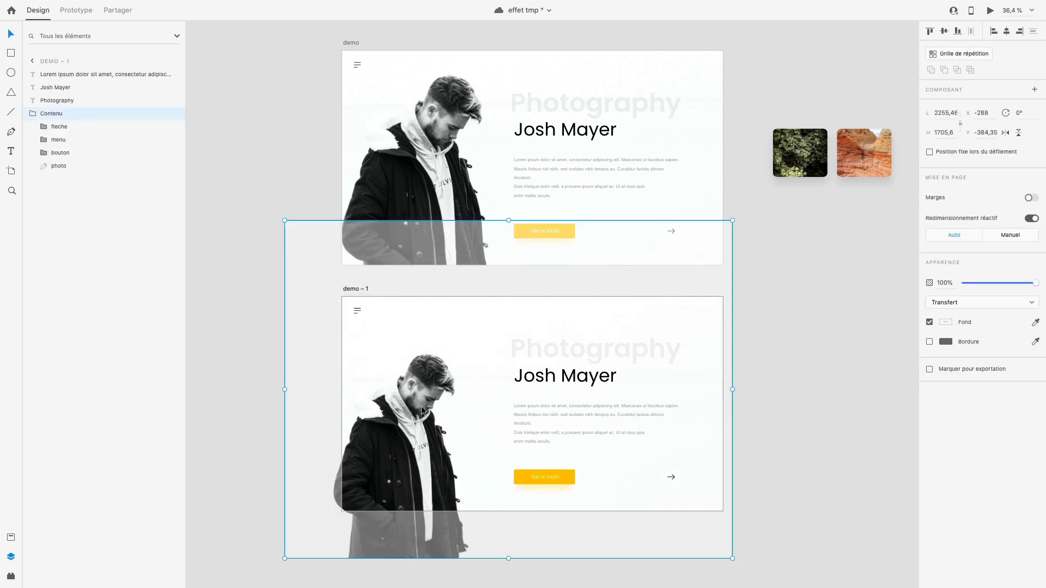
click(271, 169)
- Create a prototype link from the fleche group on the demo artboard to the demo – 1 artboard
click(88, 8)
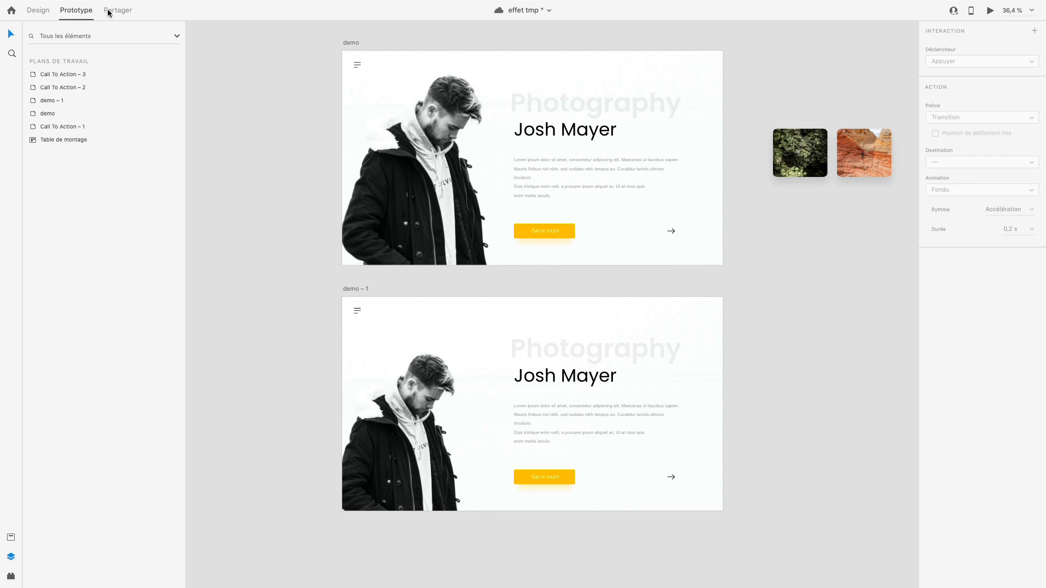
click(673, 239)
double_click(676, 234)
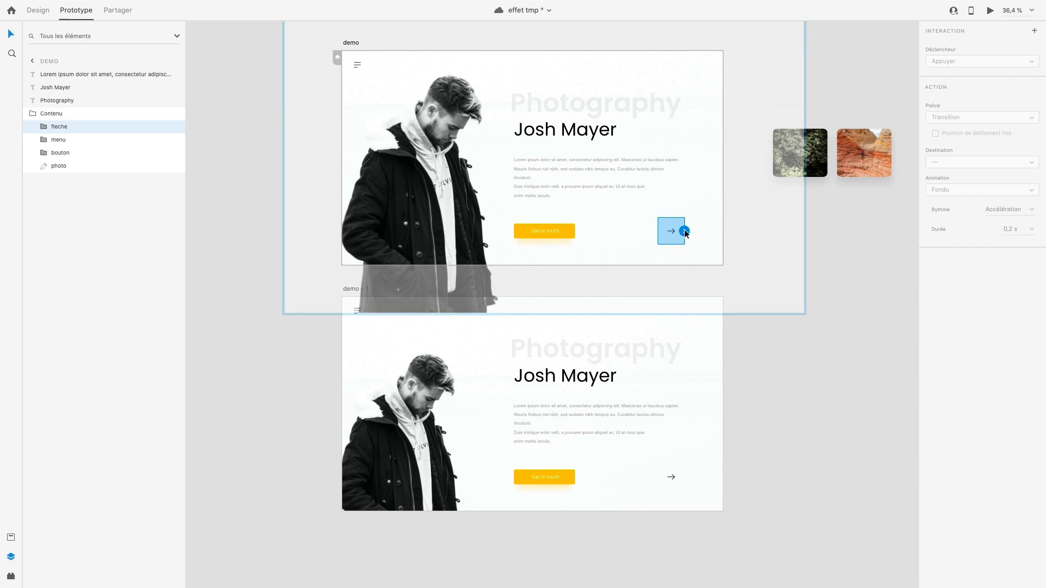
drag(685, 234, 666, 375)
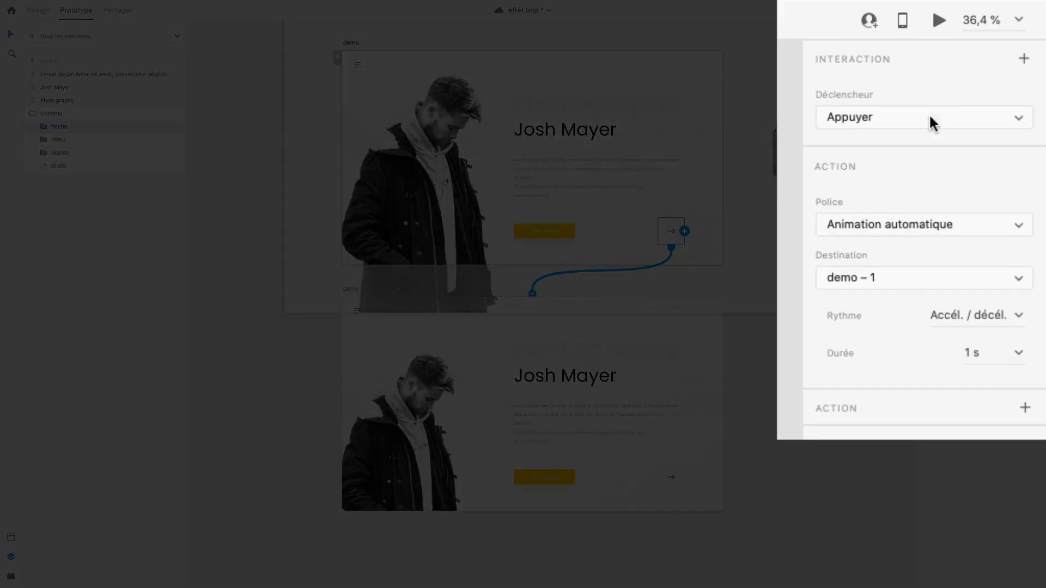
- Configure the arrow's interaction with trigger Appuyer, action Animation automatique, easing Accél. / décél. and a duration of 1 s
click(953, 63)
click(892, 118)
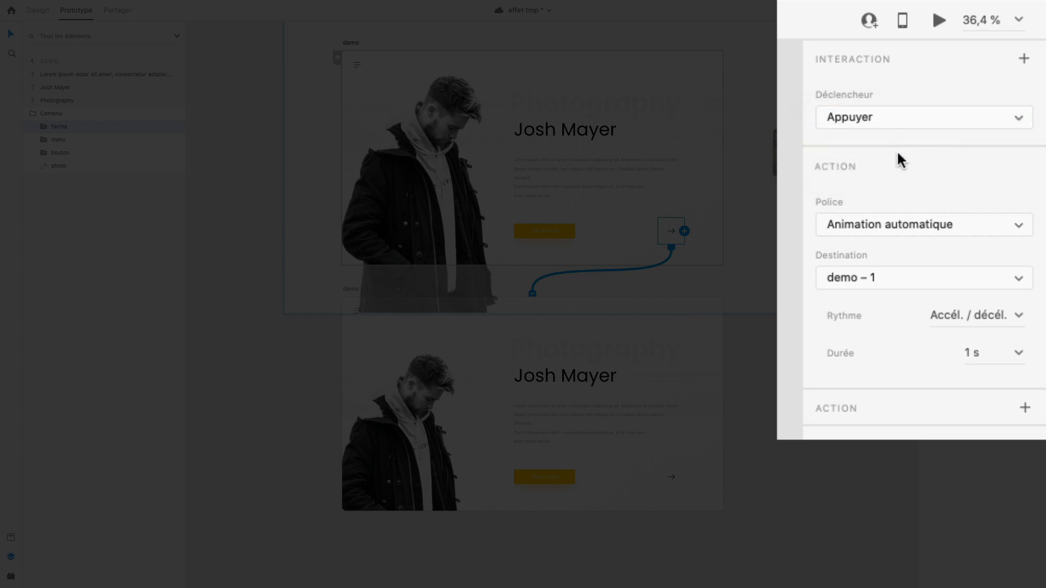
click(902, 234)
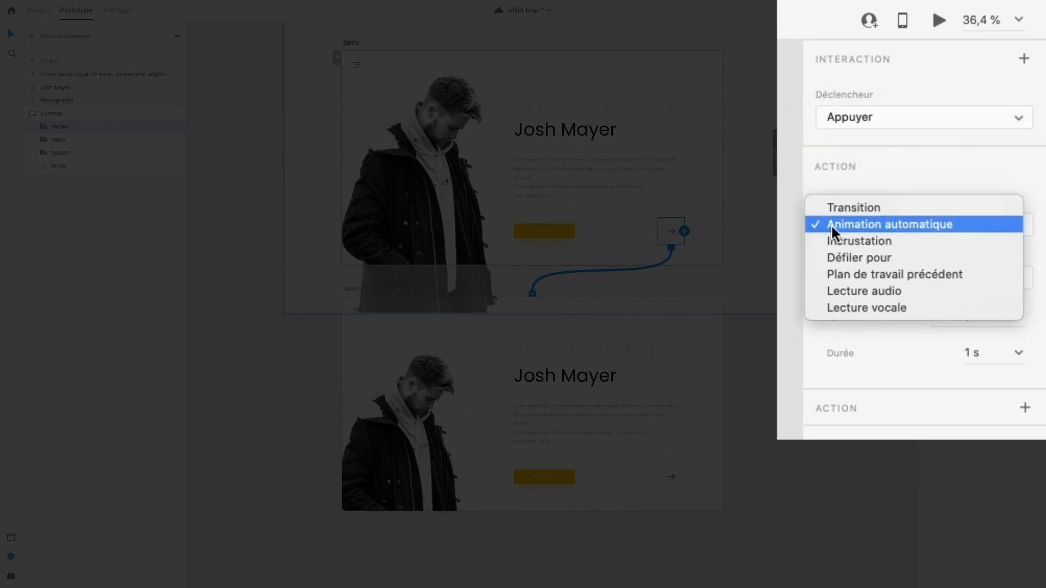
click(951, 225)
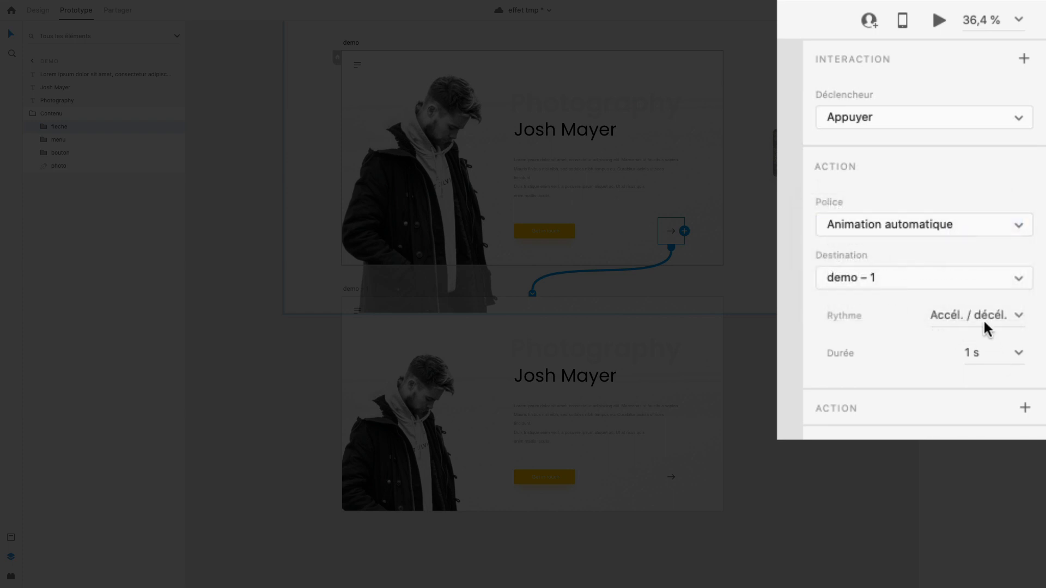
click(1019, 316)
click(1009, 324)
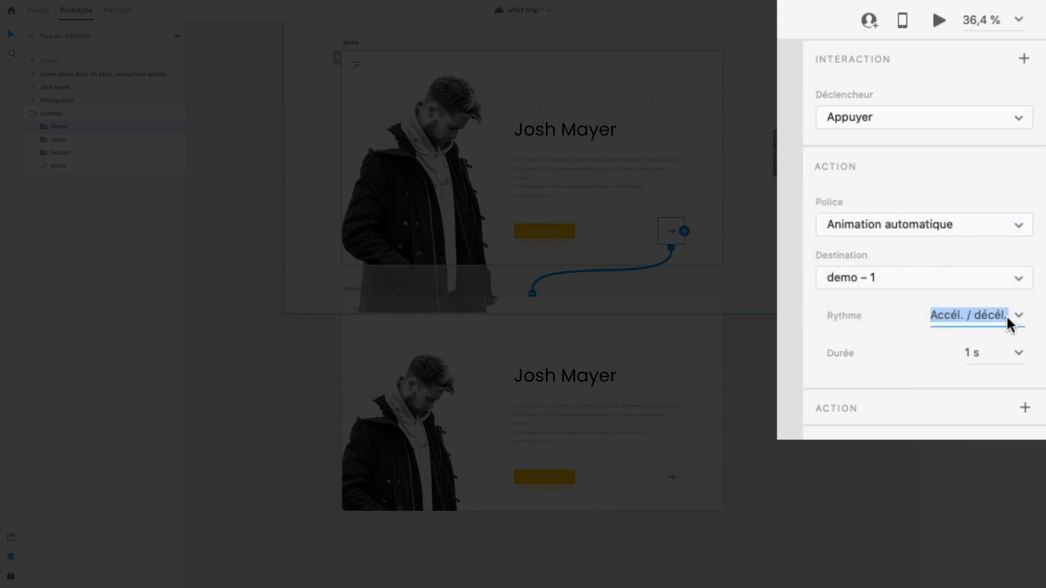
click(1019, 354)
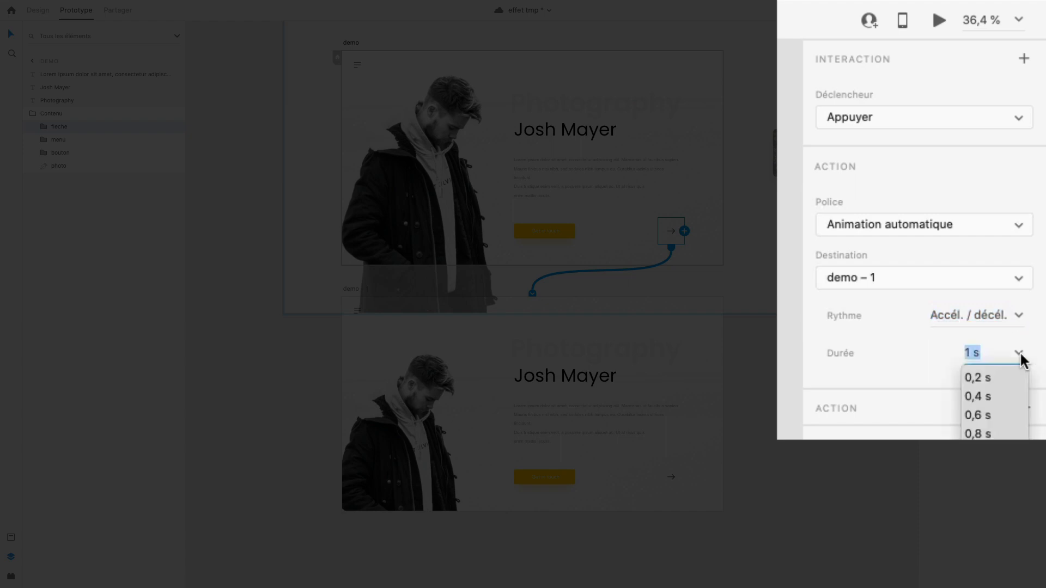
click(1020, 359)
- Preview the prototype, play the arrow's transition to the smaller photo and return to the editor
click(939, 21)
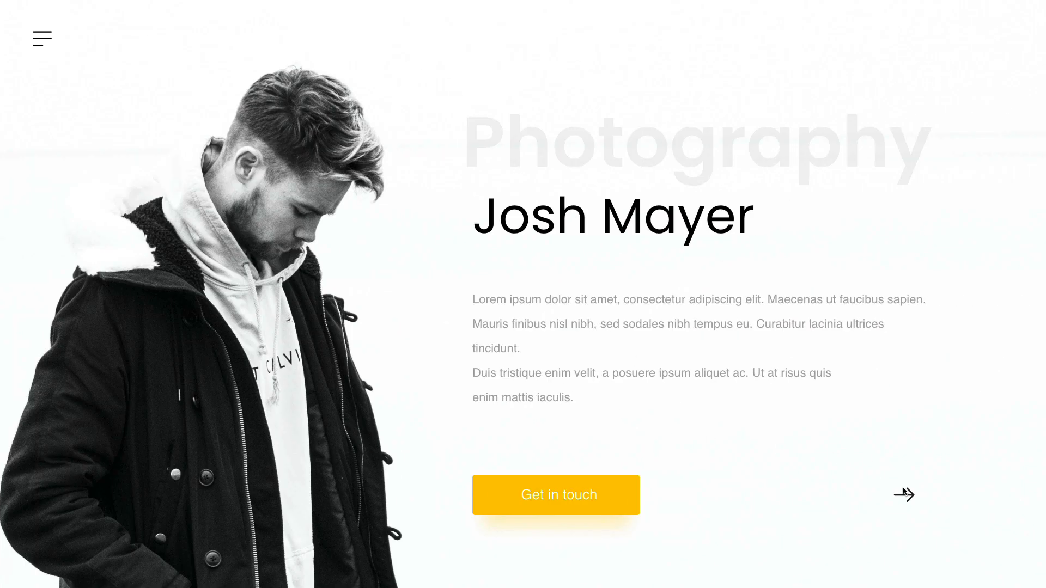
click(904, 493)
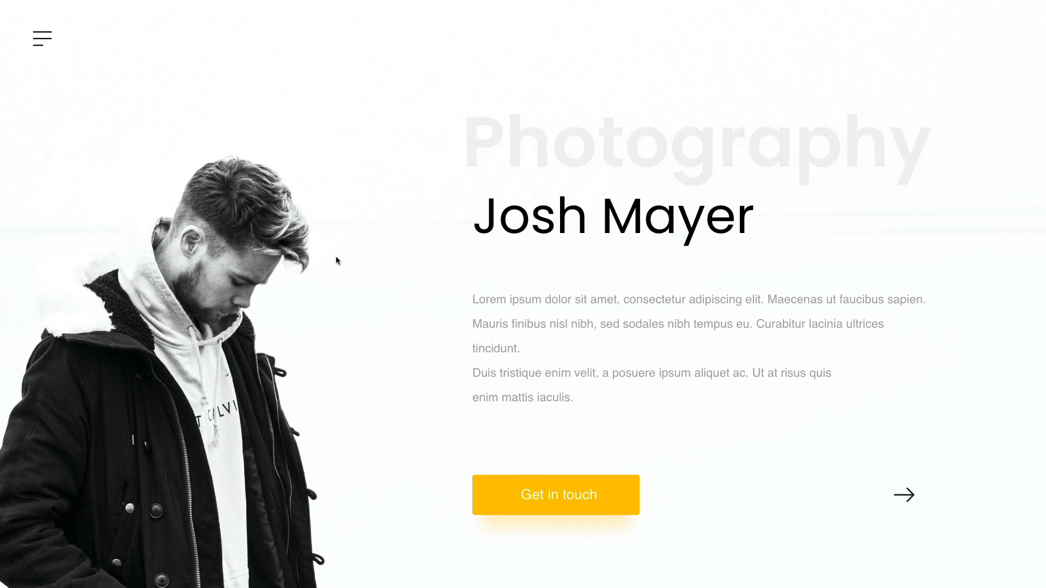
key(ctrl+Left)
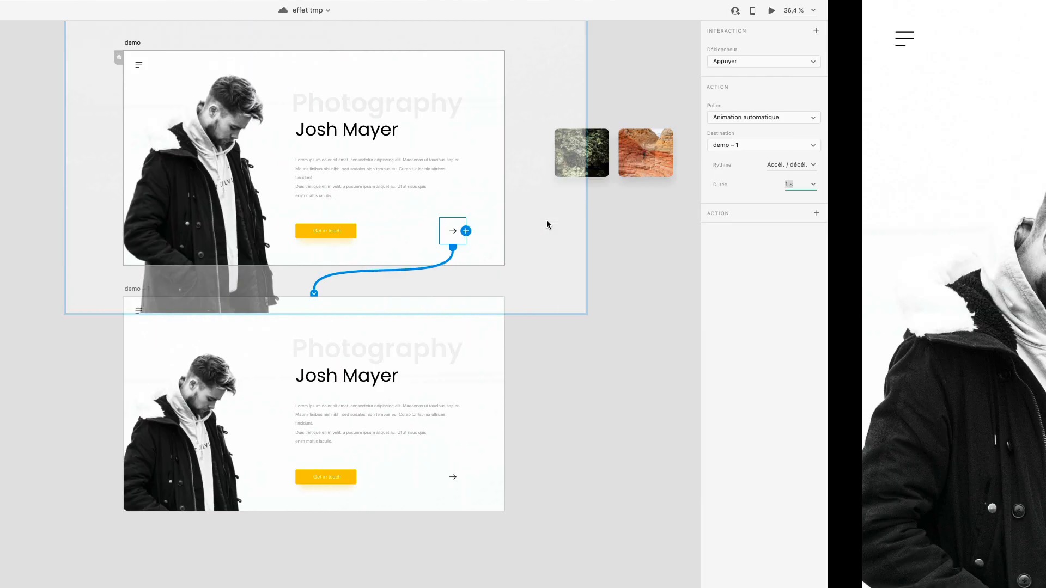
- Examine the demo artboard's title, name and paragraph texts and the two gallery images beside the artboards
scroll(603, 310, left, 1)
scroll(604, 305, up, 1)
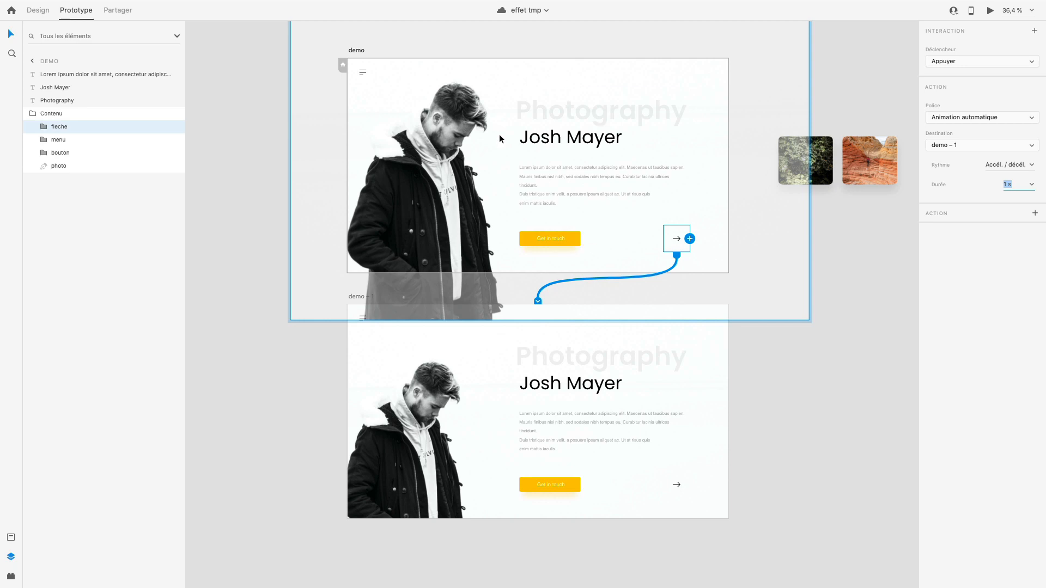
scroll(594, 98, up, 3)
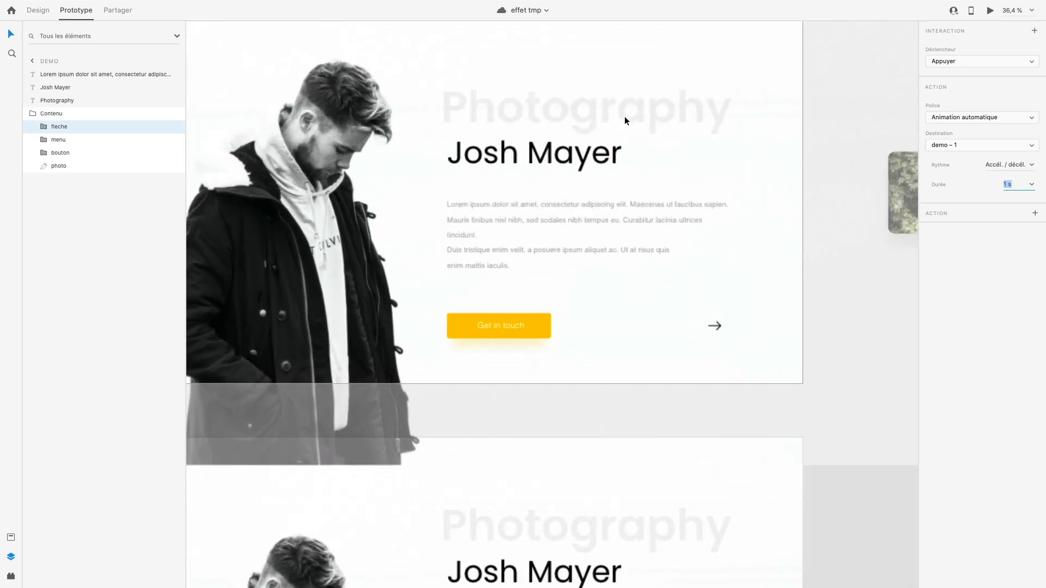
click(577, 108)
click(579, 154)
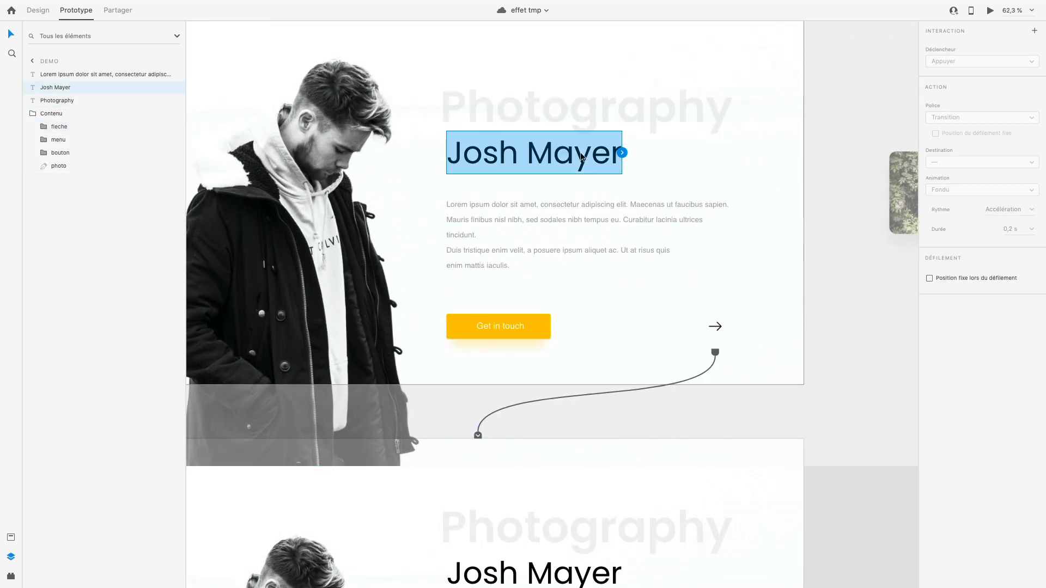
click(589, 205)
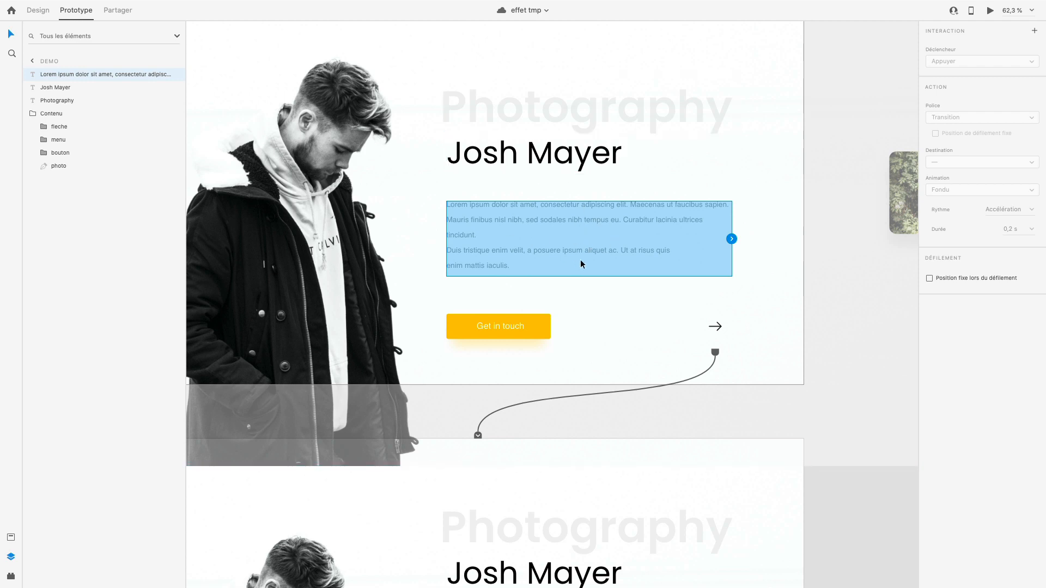
scroll(641, 221, right, 5)
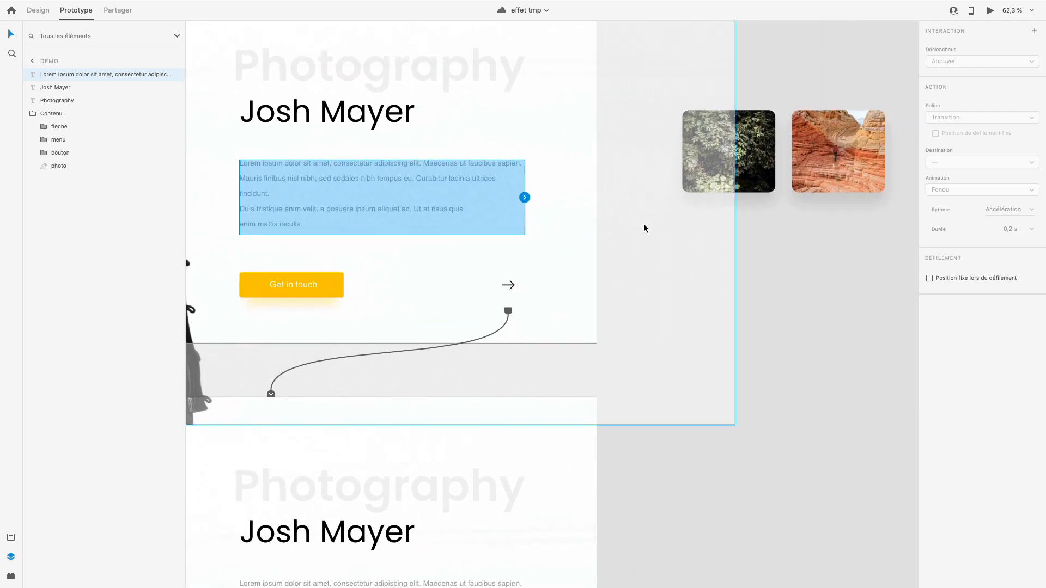
drag(855, 241, 739, 131)
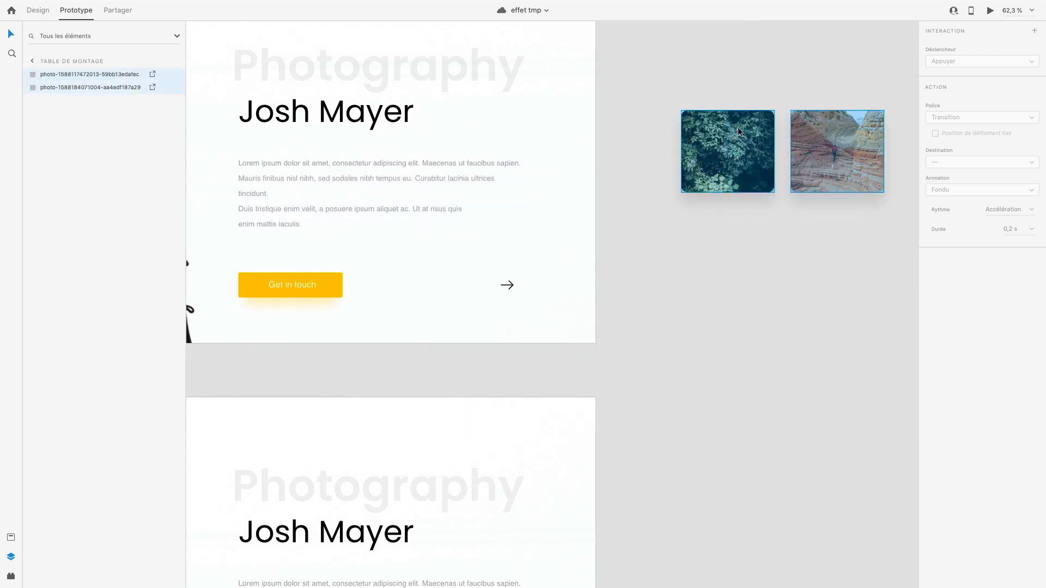
scroll(668, 292, down, 5)
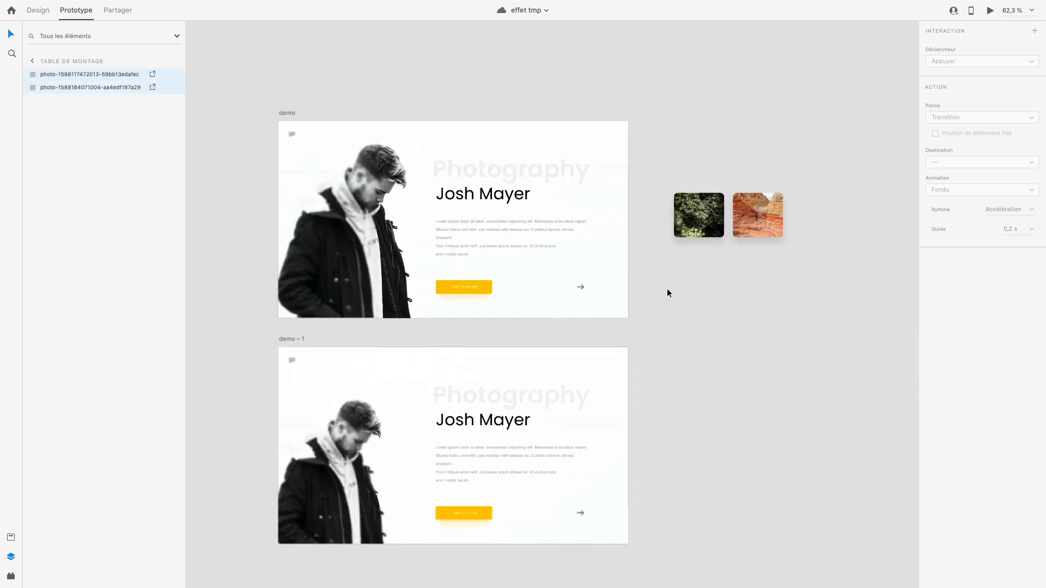
click(12, 34)
scroll(444, 211, left, 1)
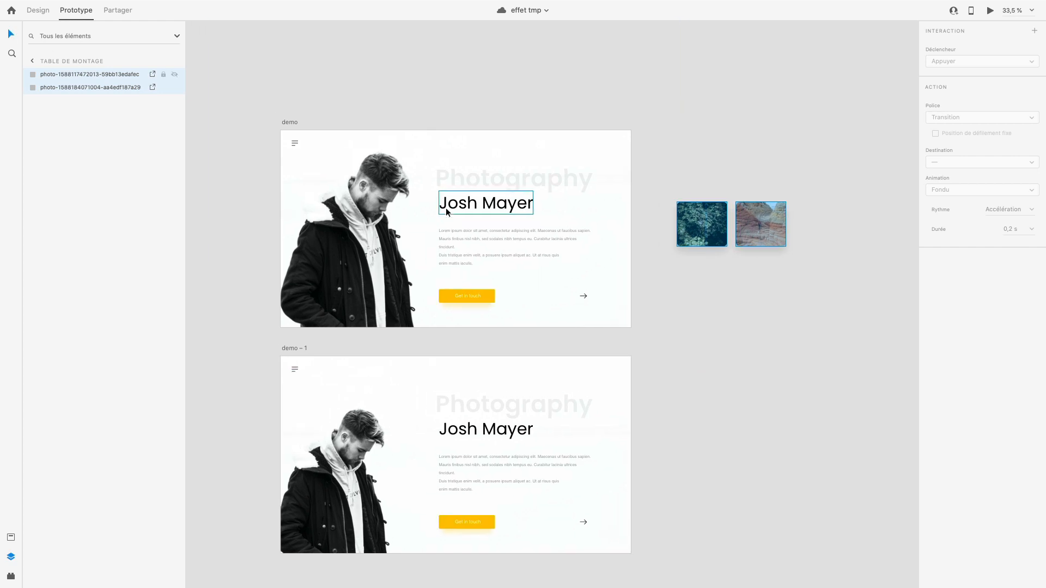
scroll(460, 212, up, 3)
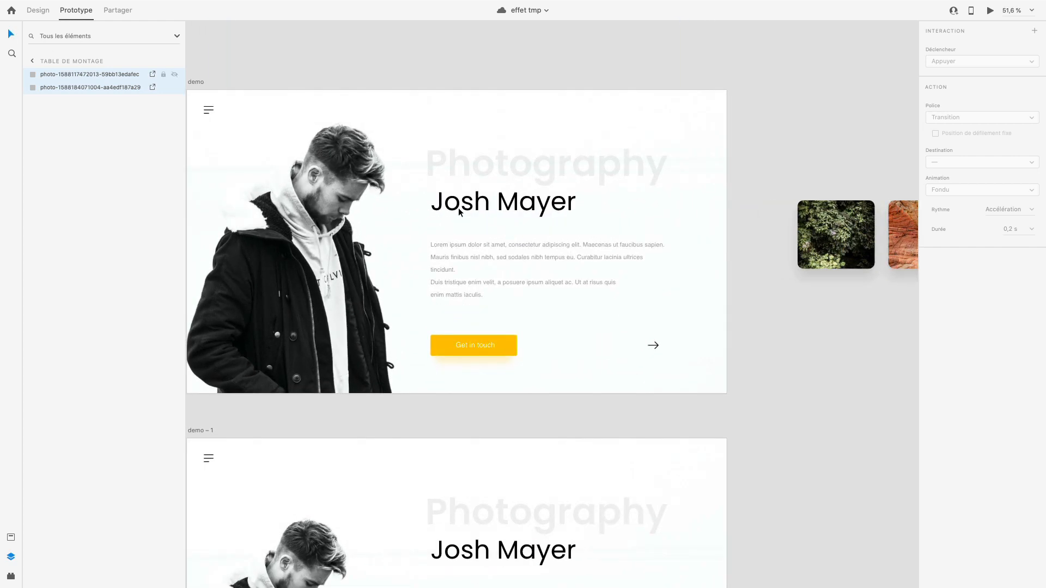
scroll(525, 237, down, 1)
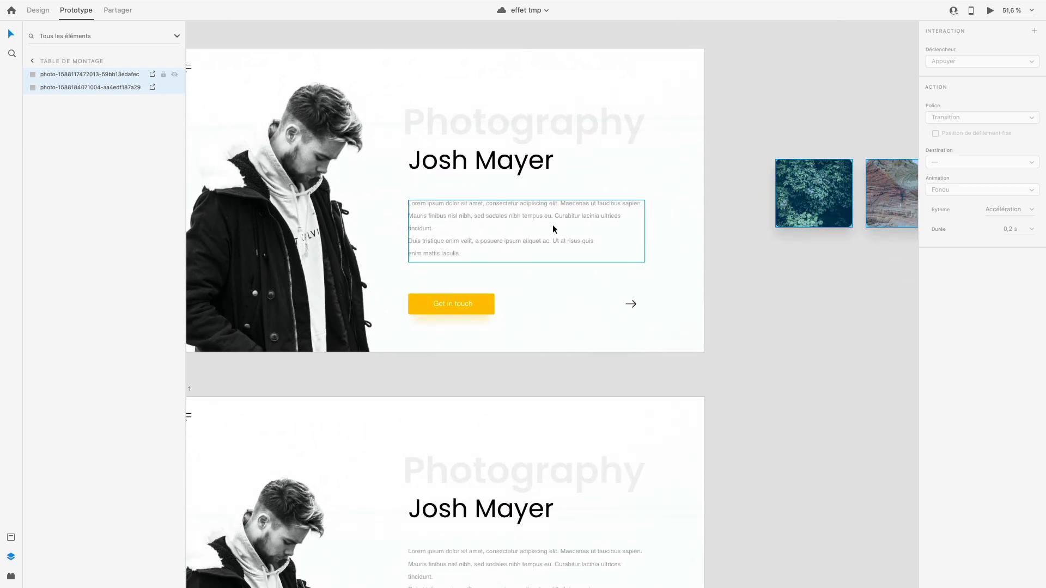
scroll(552, 224, up, 1)
scroll(553, 224, left, 1)
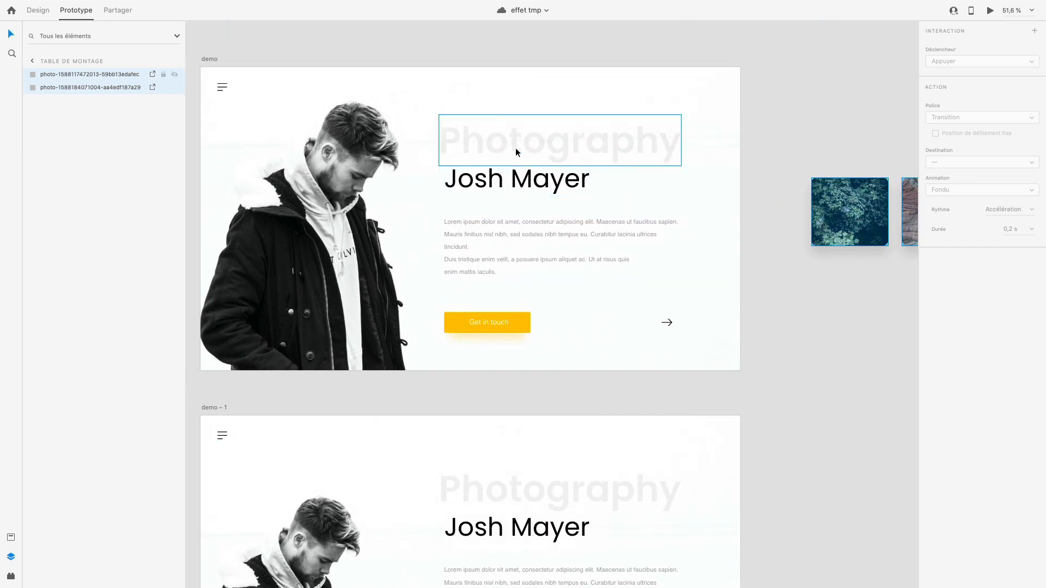
- Group the Photography title, the name heading and the lorem ipsum paragraph on the demo artboard
click(647, 135)
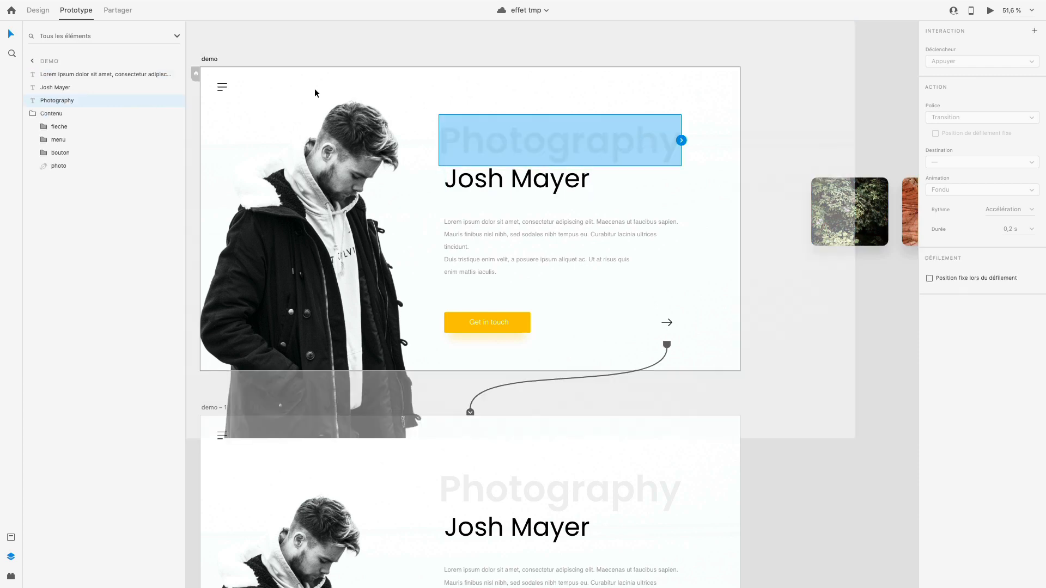
click(42, 18)
shift+click(566, 179)
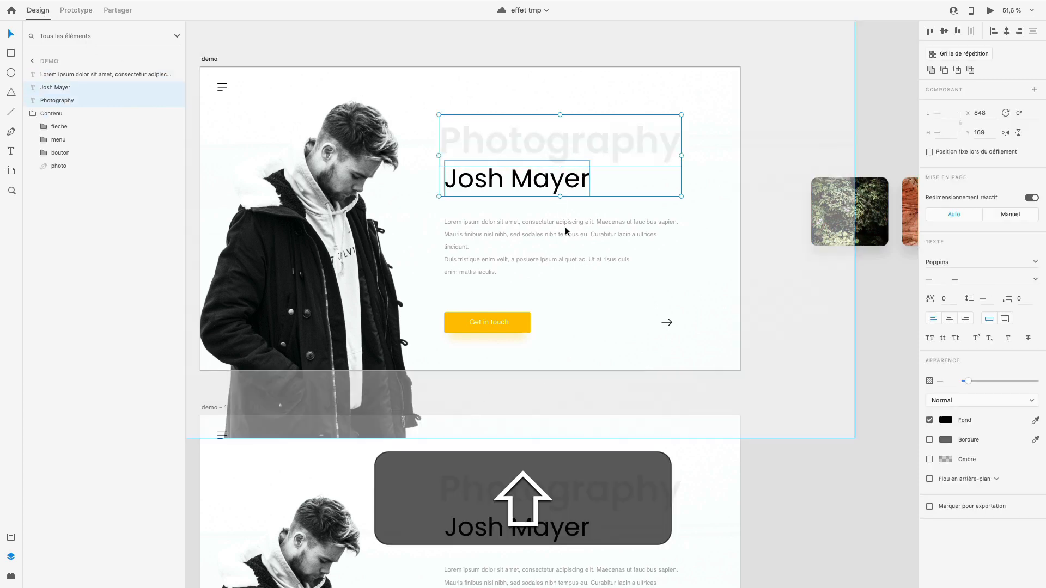
shift+click(569, 234)
key(super)
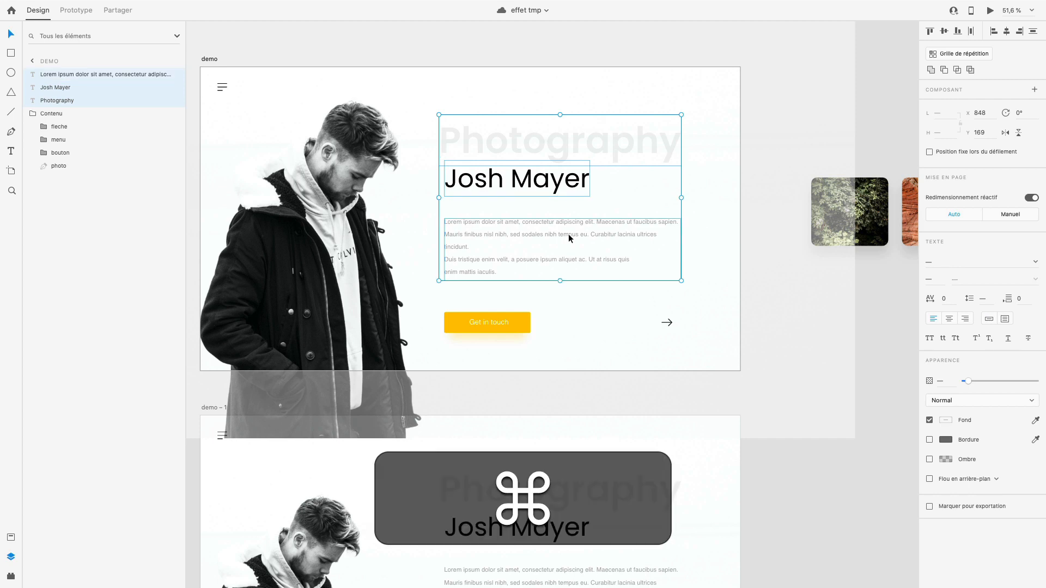
key(super+g)
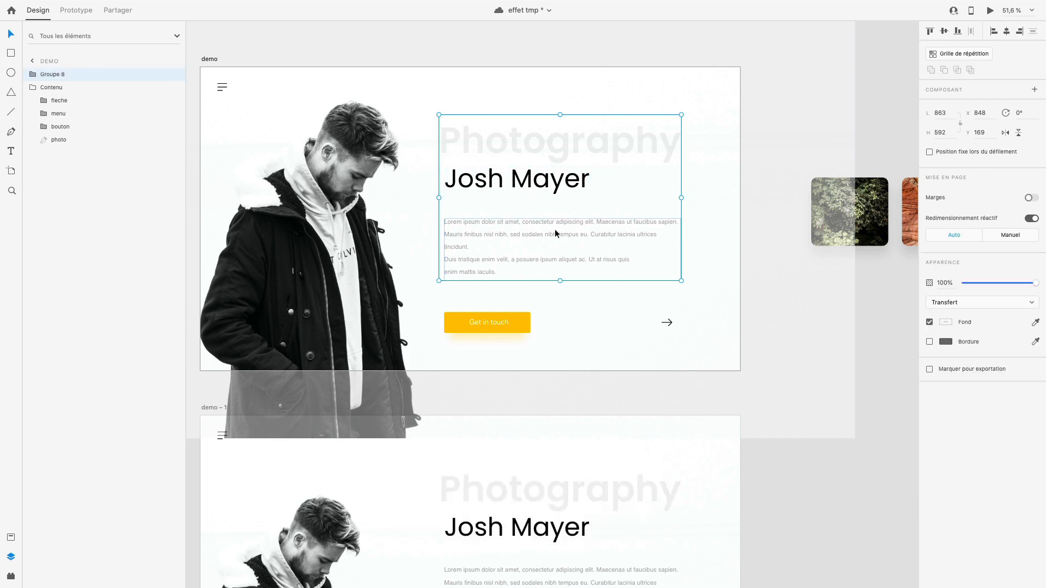
- Replace the three separate texts on the demo – 1 artboard with a copy of the demo artboard's text group
key(super)
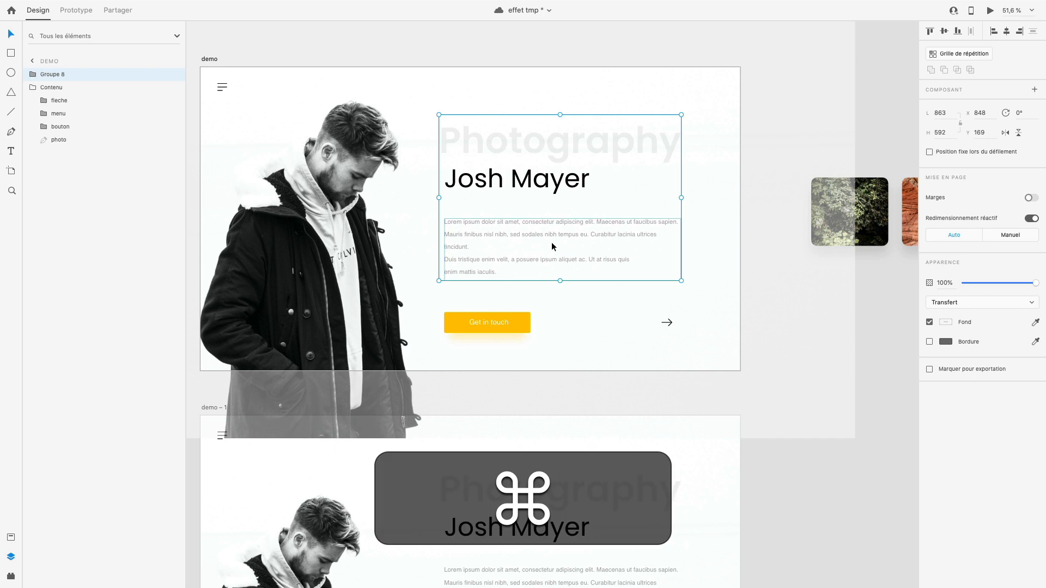
scroll(552, 241, down, 1)
scroll(551, 241, down, 3)
click(559, 362)
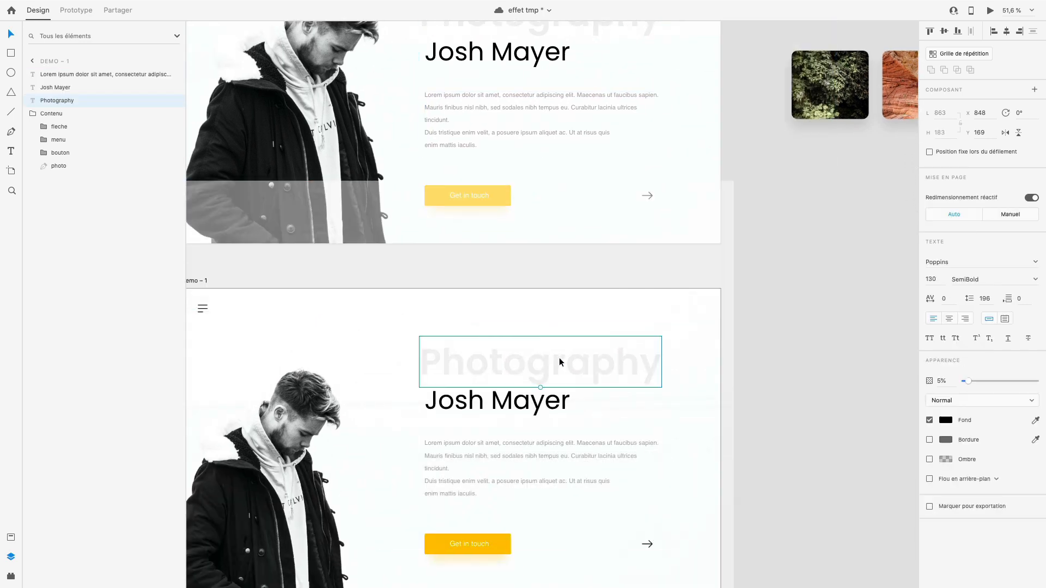
shift+click(543, 412)
shift+click(567, 475)
key(BackSpace)
key(super+v)
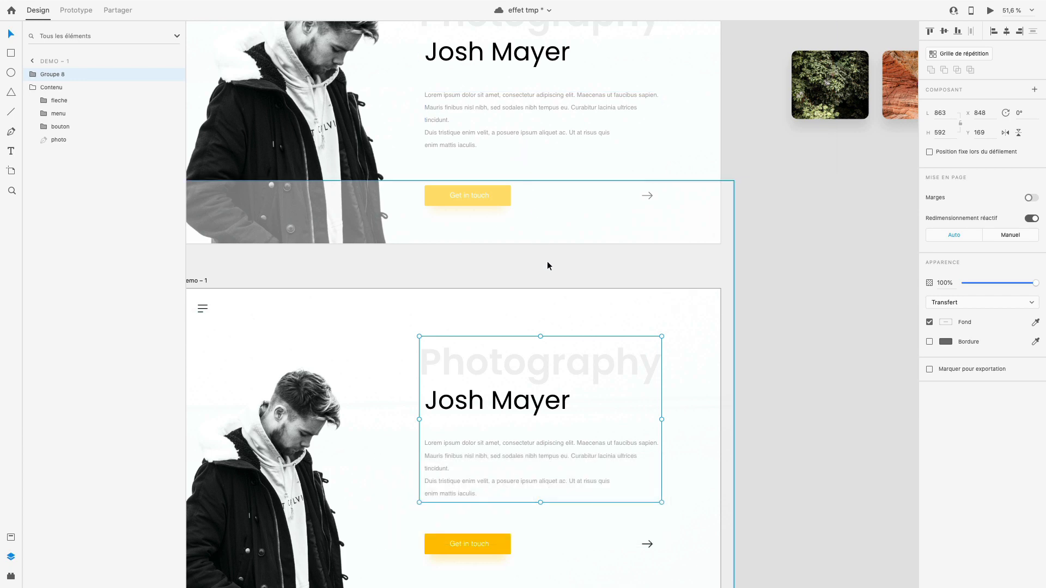
- Shift the text group on the demo – 1 artboard horizontally towards the photo to X 616 and set its opacity to 0%
scroll(548, 263, down, 1)
scroll(547, 264, right, 1)
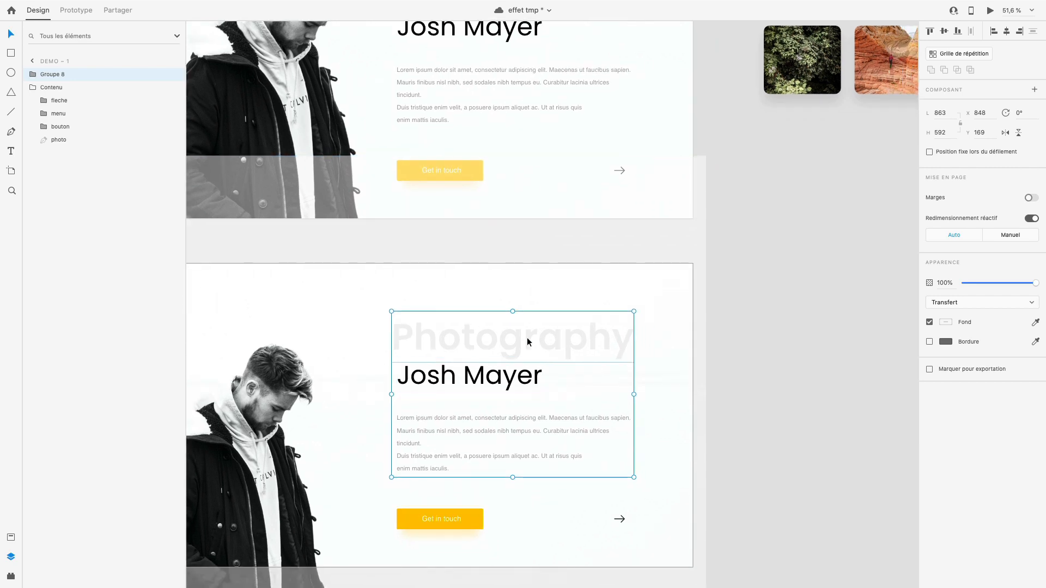
scroll(563, 361, up, 1)
scroll(563, 362, left, 2)
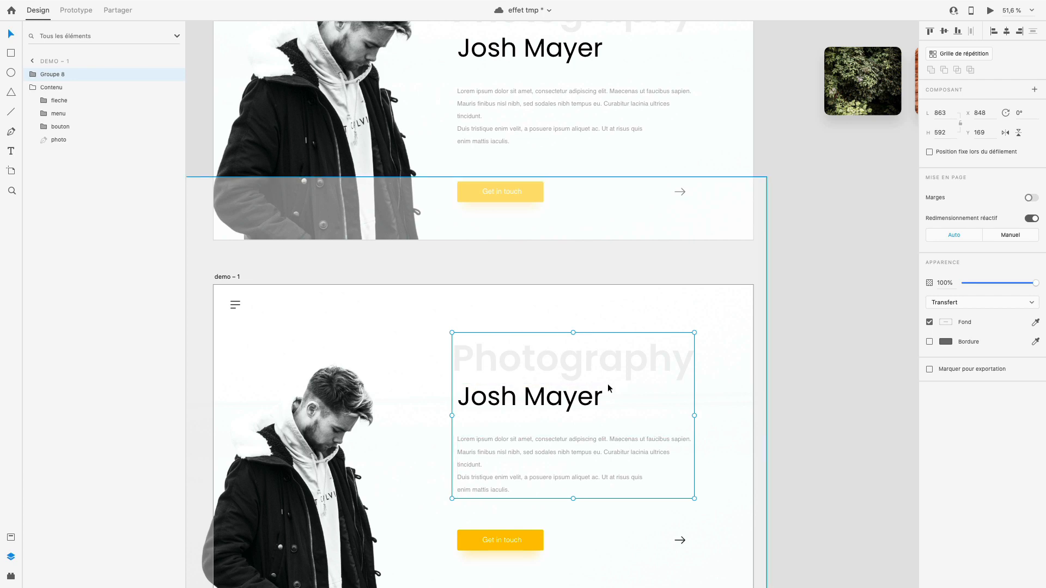
drag(607, 367, 544, 366)
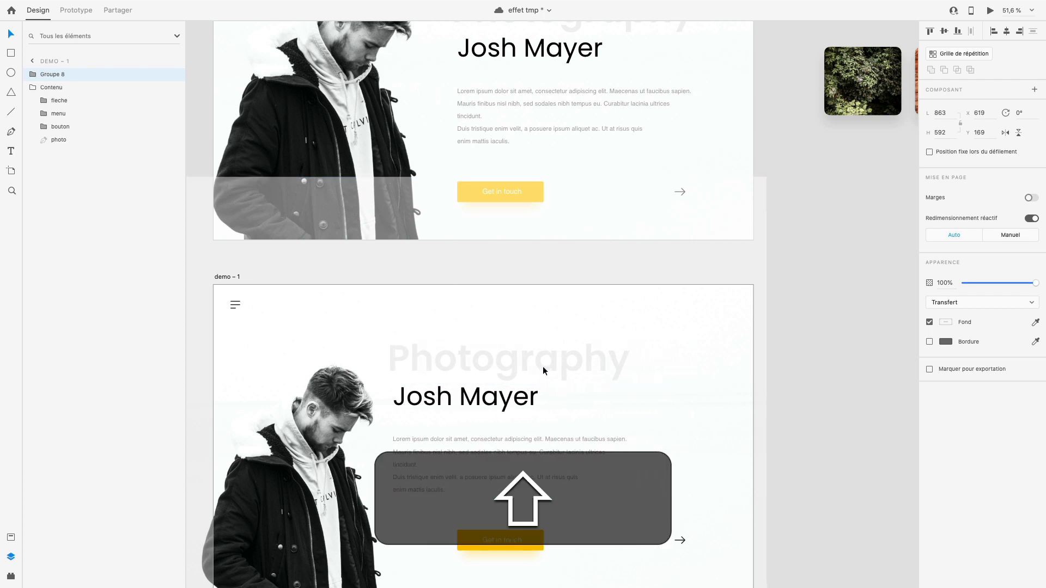
click(976, 283)
drag(958, 282, 926, 282)
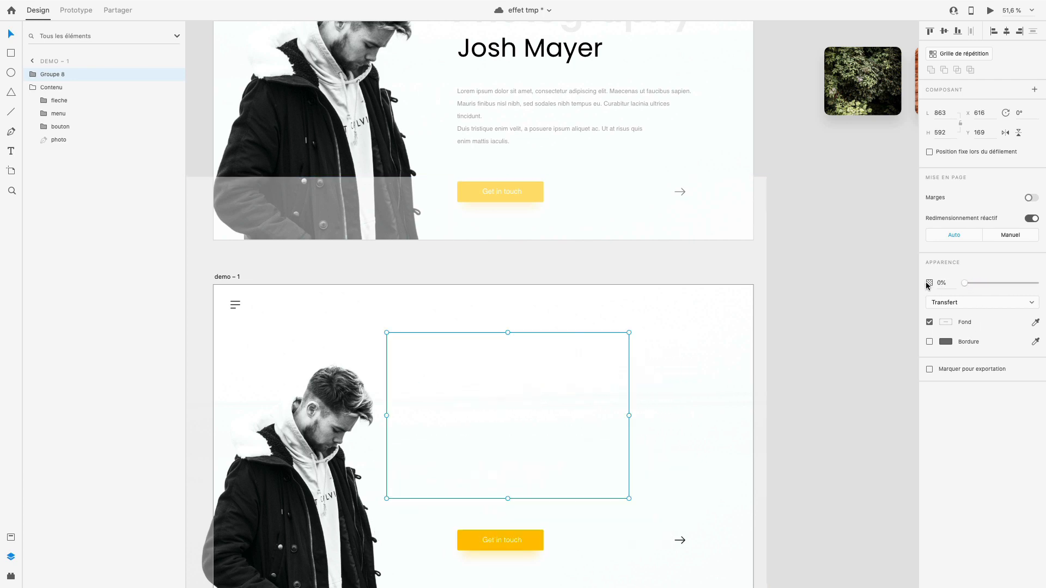
click(815, 329)
- Play the arrow's transition in the preview to check the text group's fade and return to the editor
click(662, 142)
key(ctrl+Right)
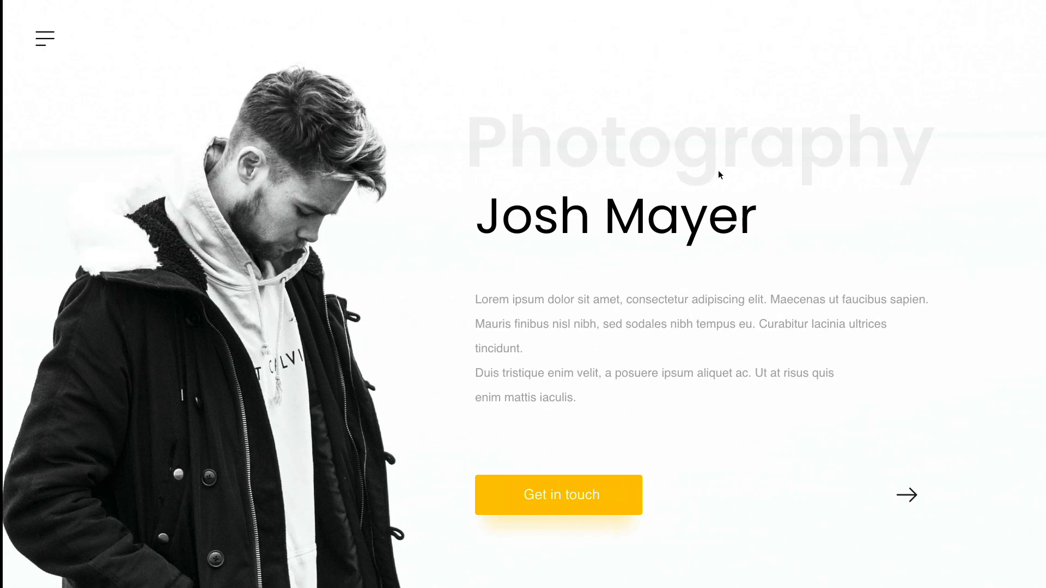
click(905, 496)
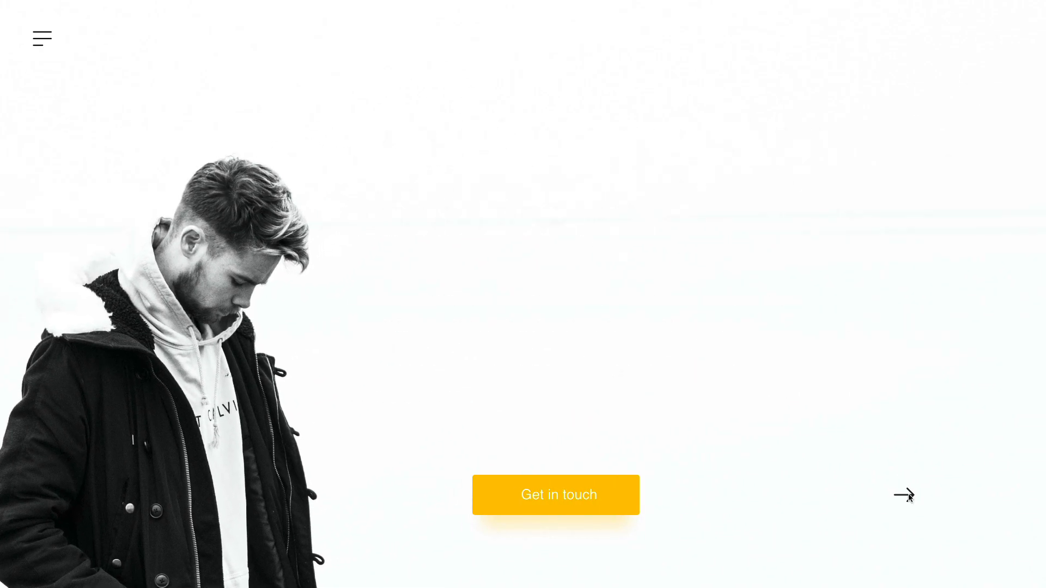
key(ctrl+Left)
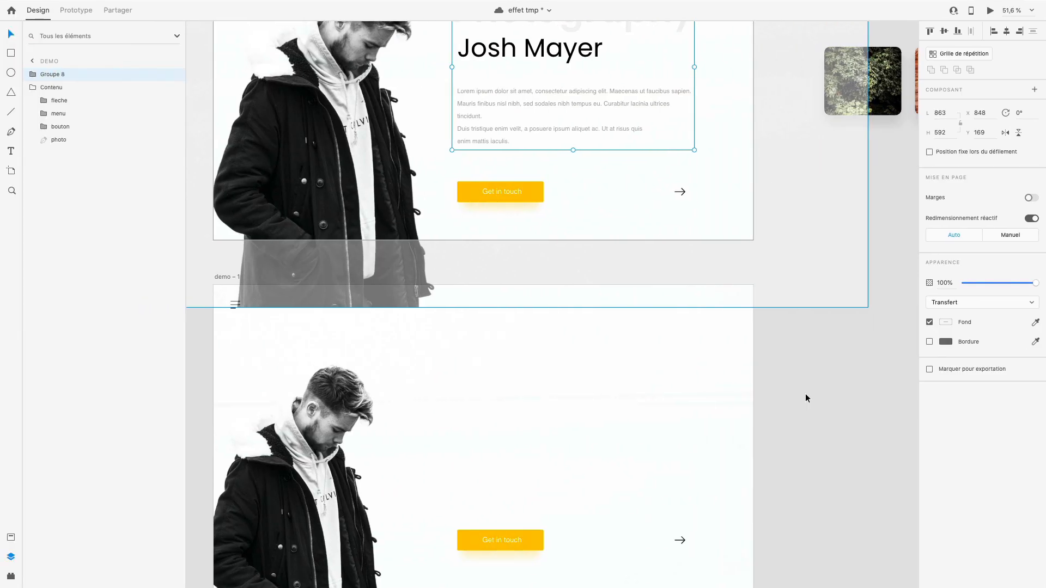
scroll(560, 258, up, 3)
scroll(702, 328, down, 2)
scroll(747, 320, right, 3)
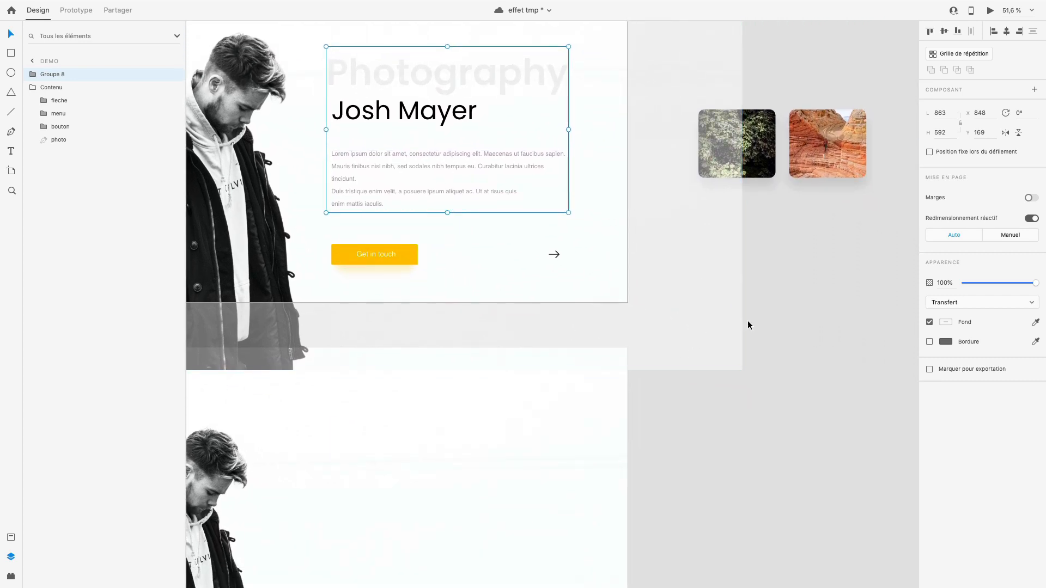
click(819, 232)
drag(851, 247, 746, 137)
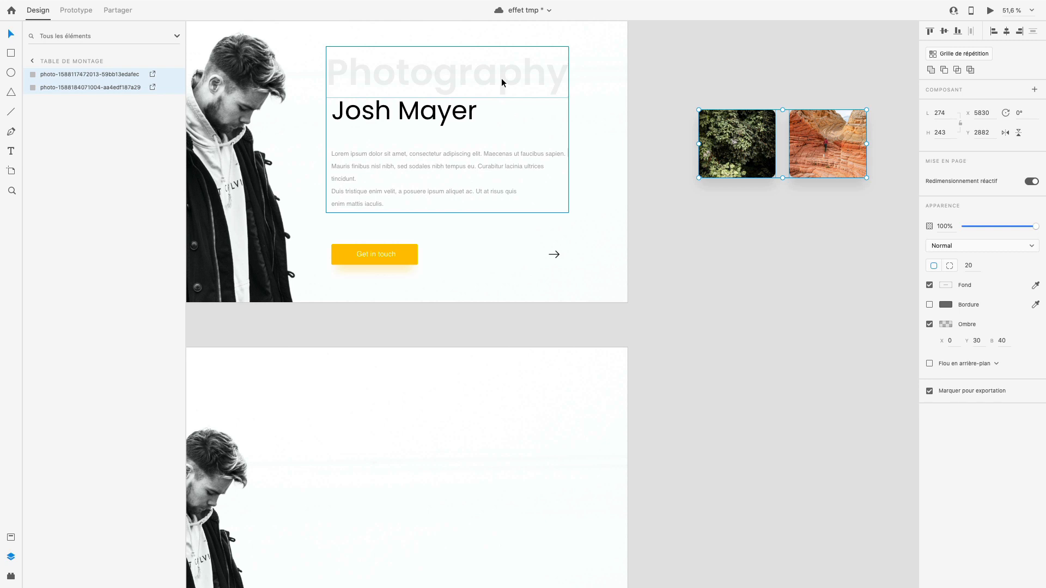
scroll(672, 171, up, 1)
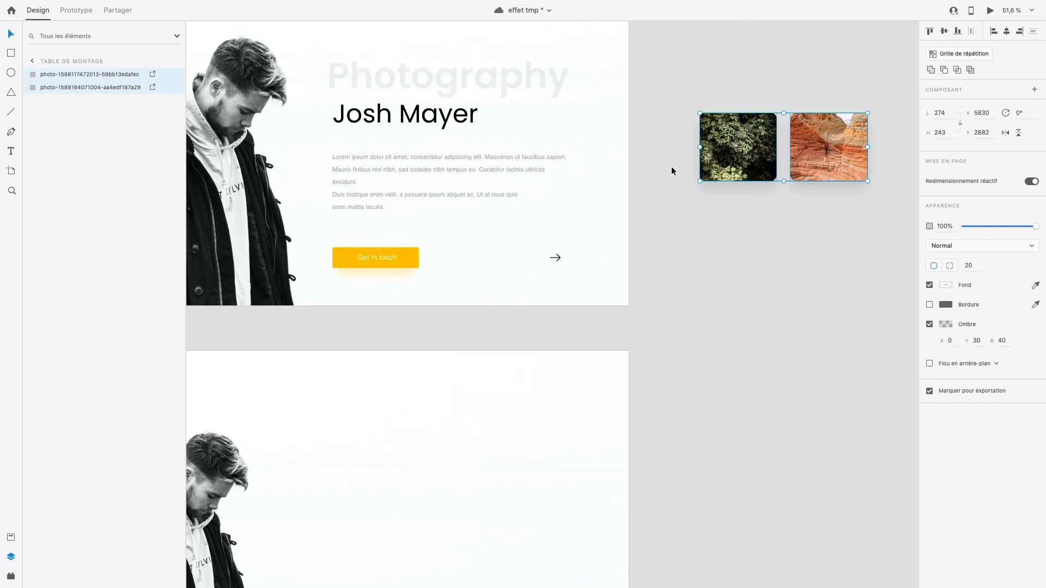
- Copy the Photography title and the name heading from the demo artboard's text group onto the demo – 1 artboard
scroll(672, 171, up, 5)
scroll(672, 171, left, 3)
double_click(481, 132)
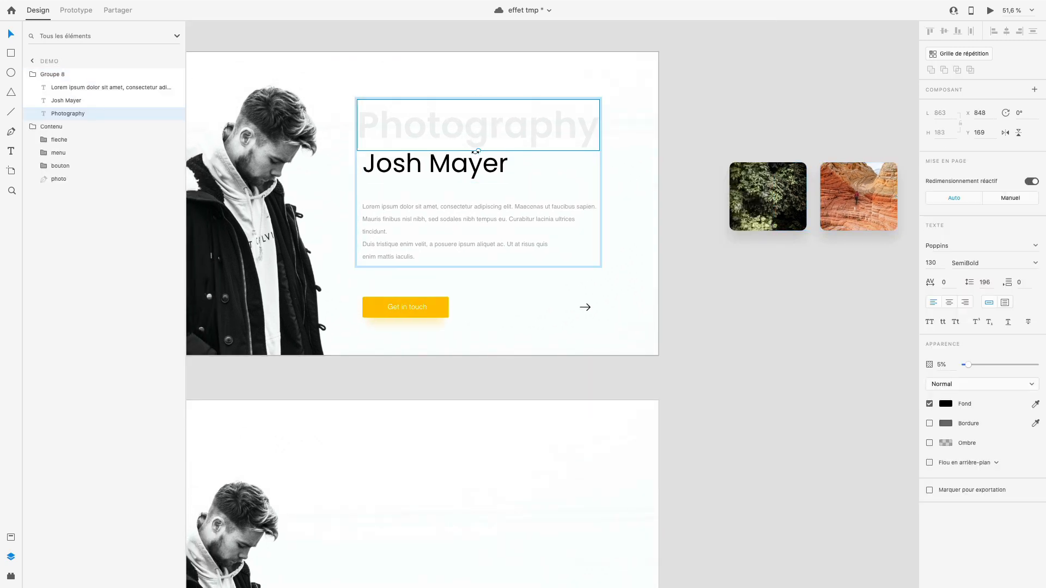
shift+click(475, 161)
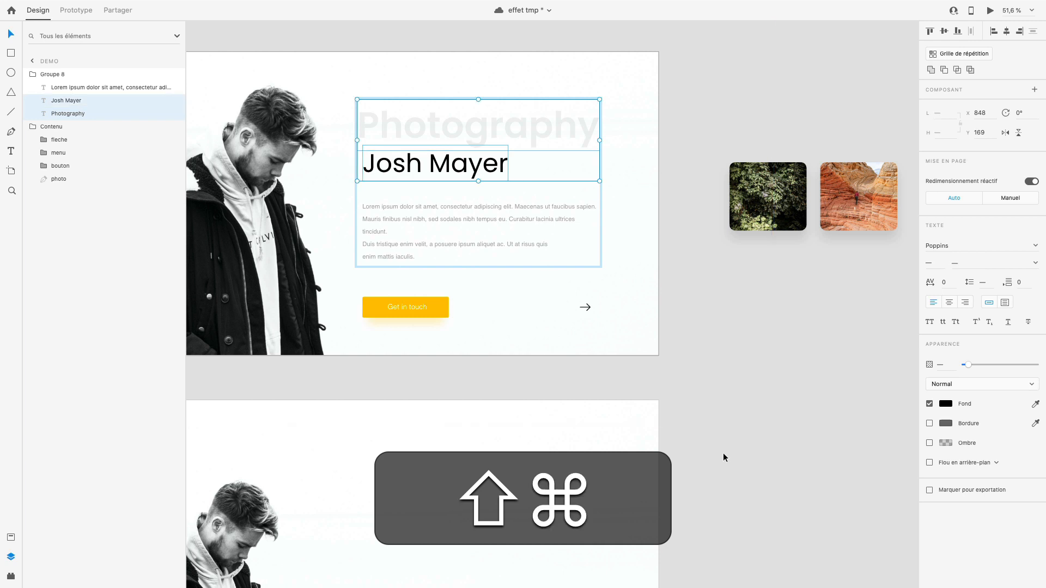
key(super+shift+a)
scroll(574, 422, down, 4)
scroll(574, 422, left, 5)
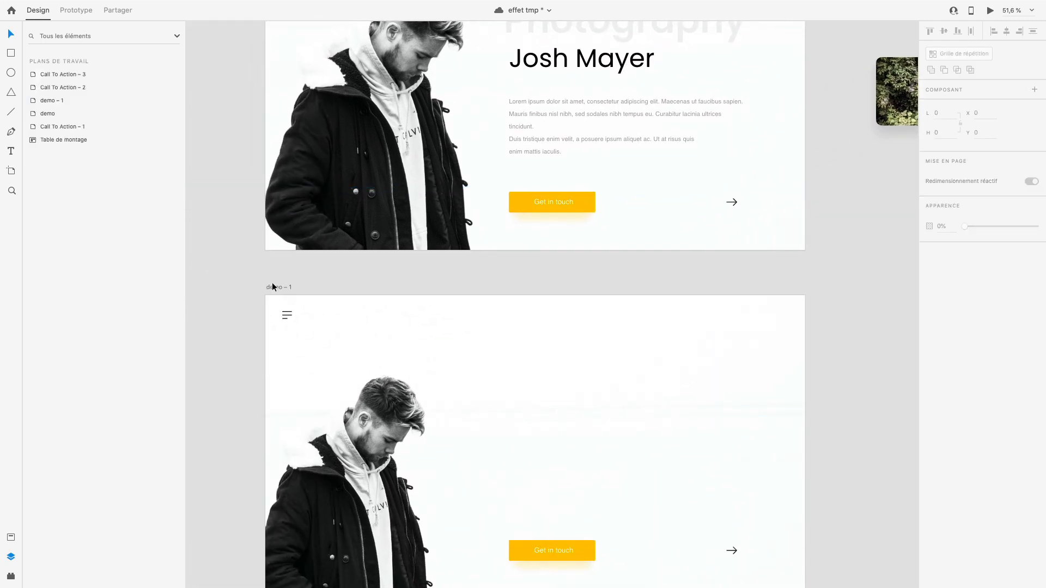
click(275, 286)
key(super+v)
scroll(534, 237, down, 3)
scroll(534, 237, right, 2)
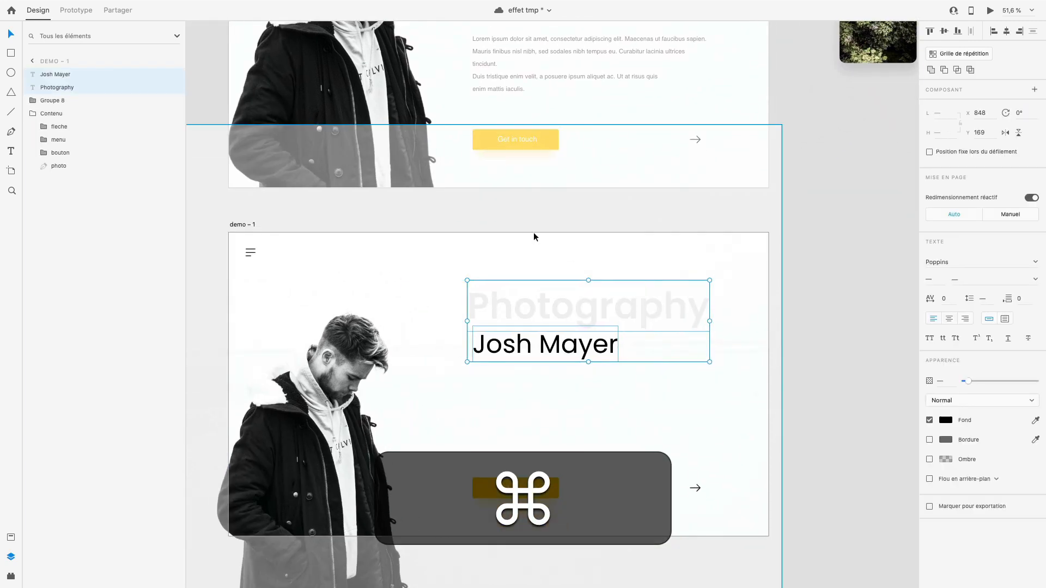
- Change the copied Photography title on the demo – 1 artboard to "Gallery"
scroll(627, 313, up, 3)
double_click(611, 304)
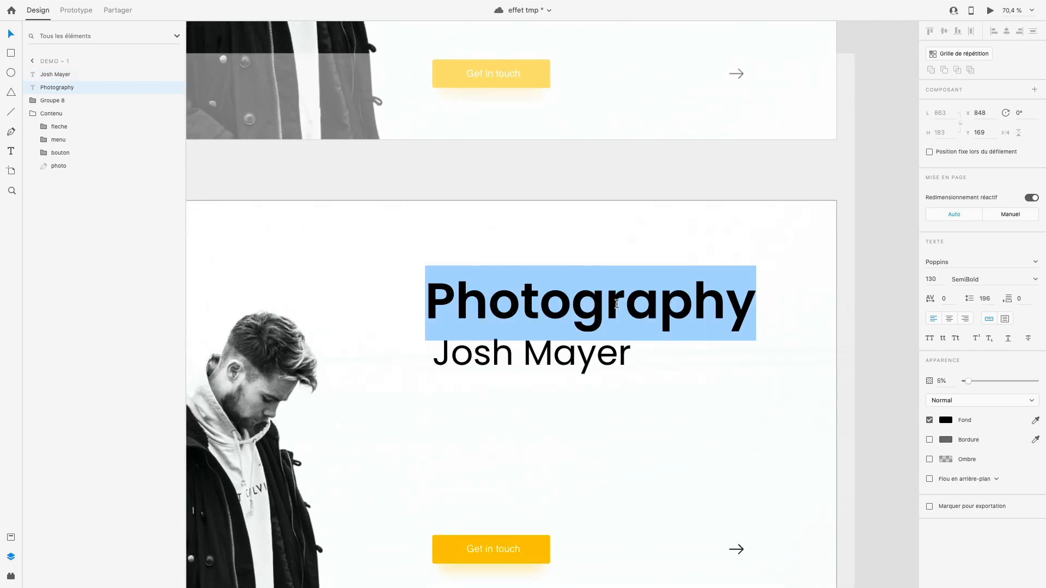
text(GALLERY)
key(shift+BackSpace)
key(shift+BackSpace)
key(shift+BackSpace)
key(shift+BackSpace)
key(shift+BackSpace)
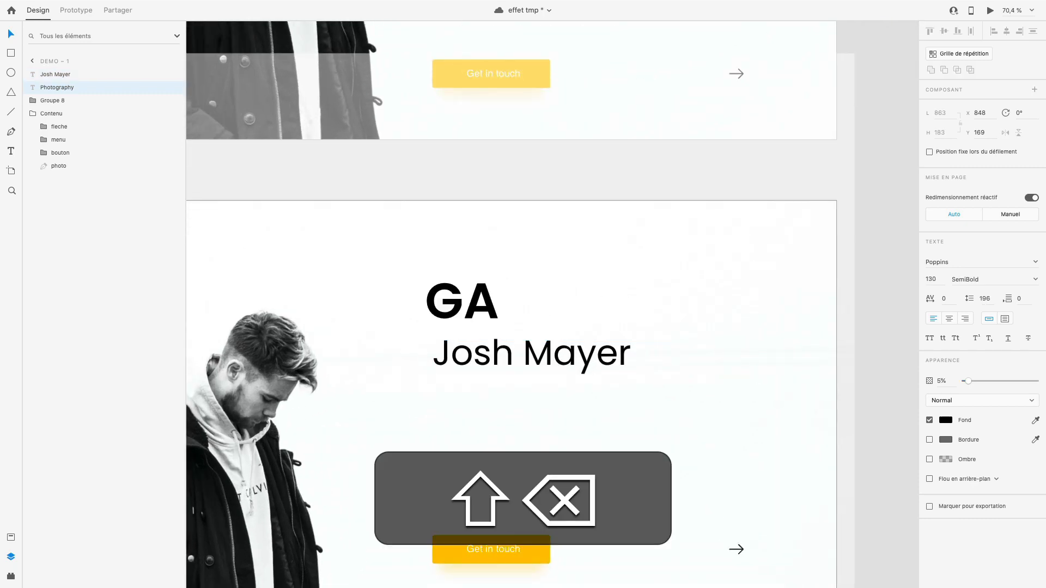
key(shift+BackSpace)
key(shift+BackSpace)
text(Gallery)
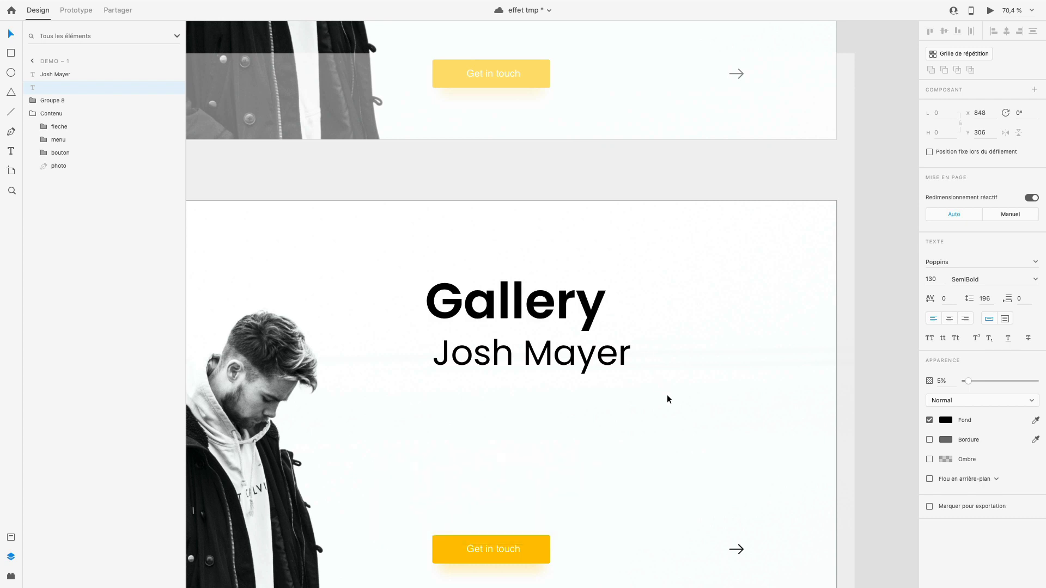
- Change the copied name heading on the demo – 1 artboard to "Photos"
click(631, 359)
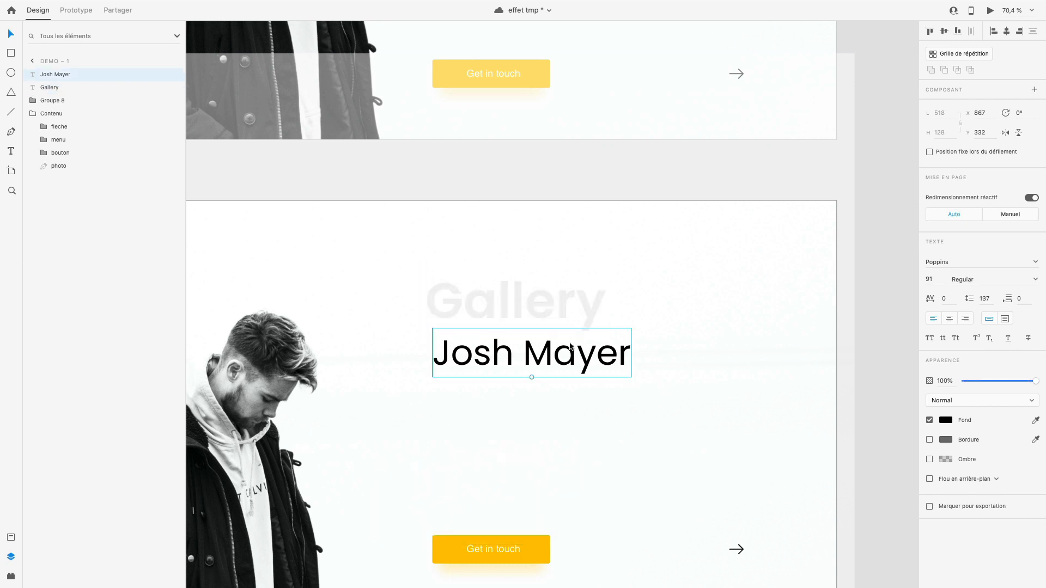
double_click(631, 359)
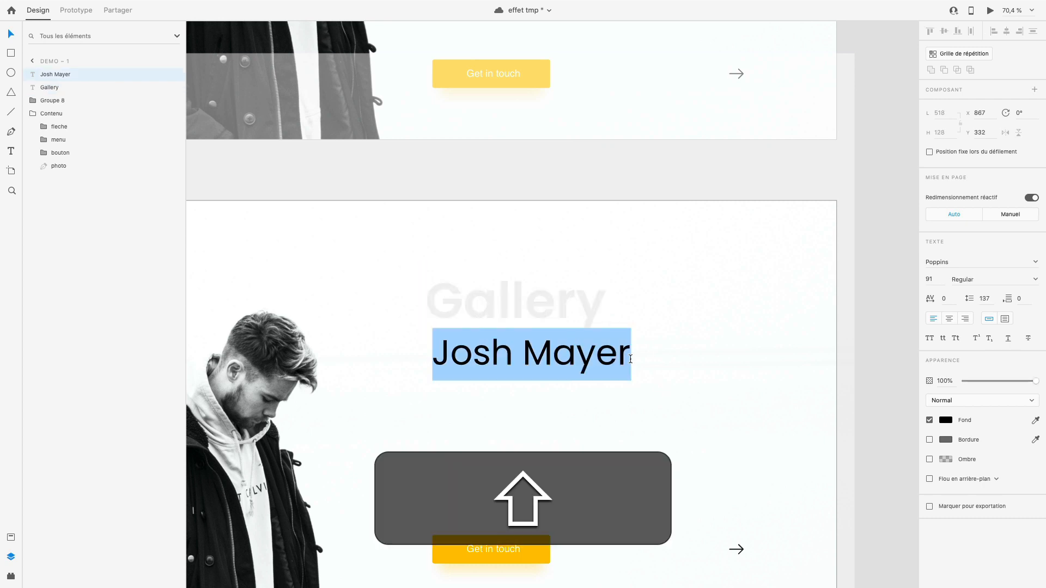
text(Poho)
key(BackSpace)
key(BackSpace)
key(BackSpace)
text(hotos)
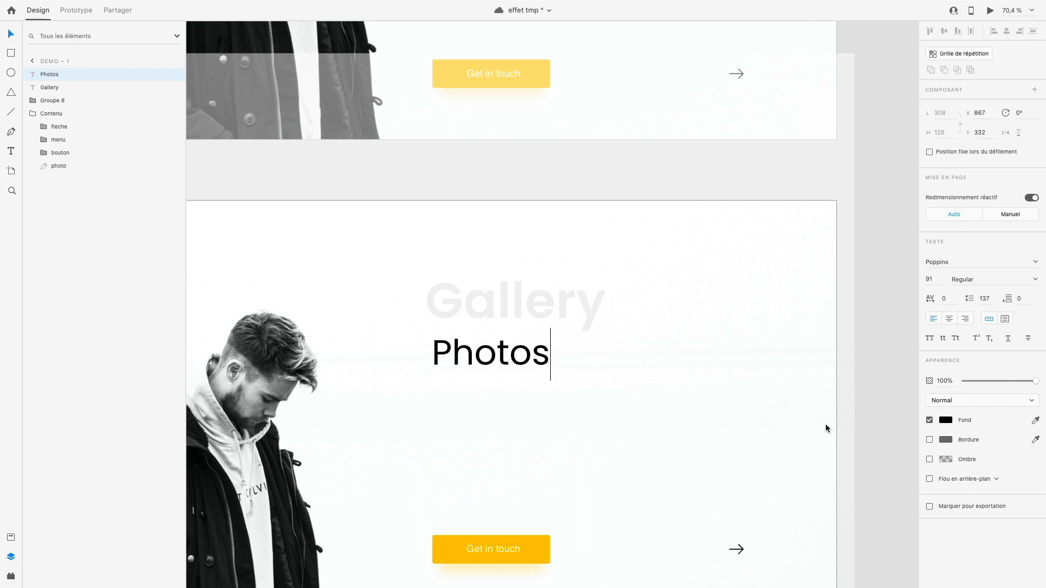
click(868, 423)
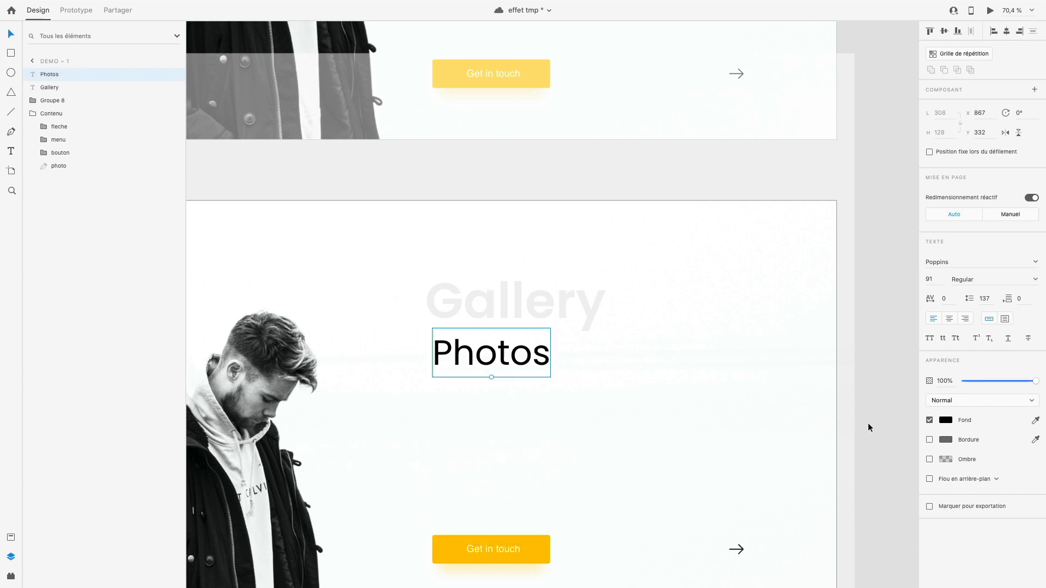
- Move the forest and canyon images from outside the artboards onto demo – 1, beneath the Photos heading
scroll(866, 419, down, 2)
scroll(652, 441, right, 3)
scroll(651, 435, down, 3)
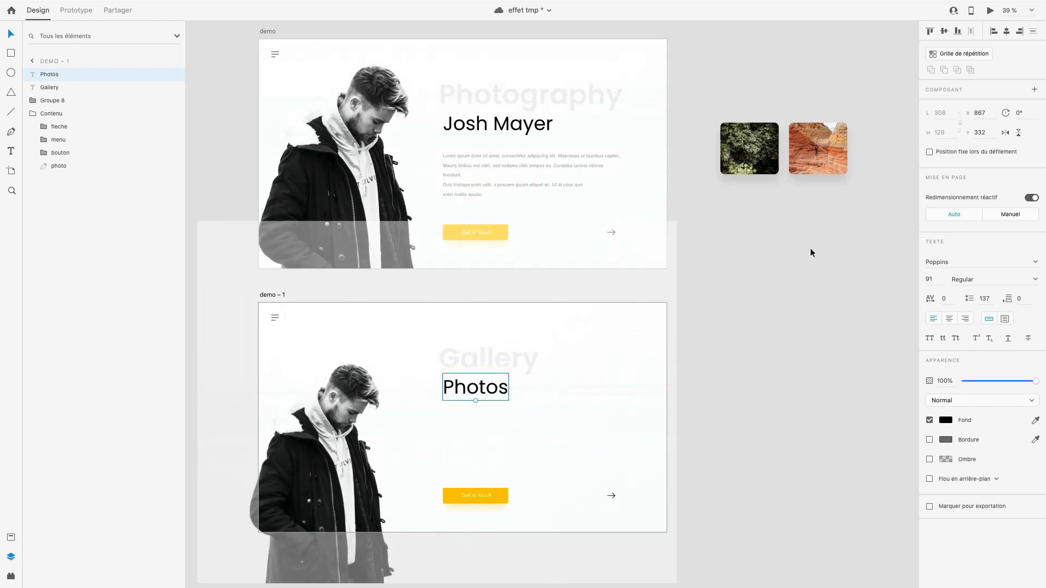
drag(812, 248, 747, 121)
drag(755, 158, 470, 443)
- Scale both images proportionally to about 265 × 235 and align them with the Photos heading at X 867, Y 492
scroll(471, 443, up, 3)
scroll(474, 456, up, 3)
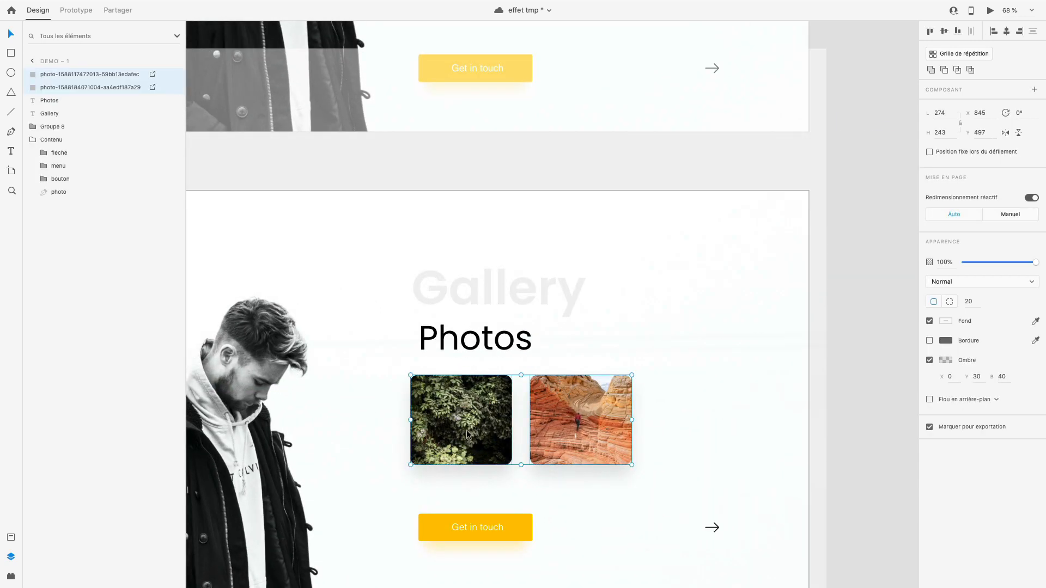
key(shift)
drag(622, 465, 623, 462)
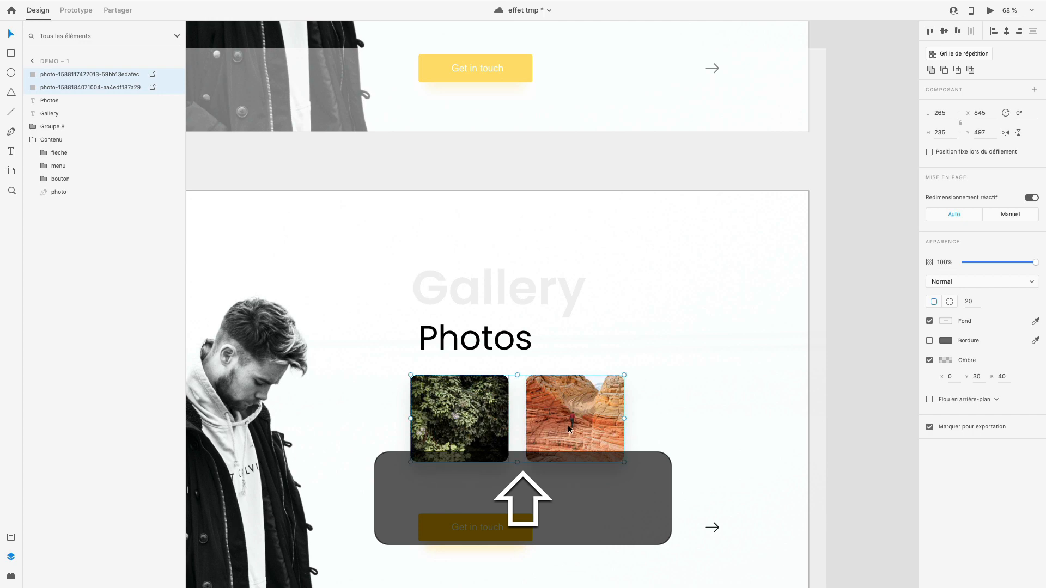
drag(567, 424, 575, 423)
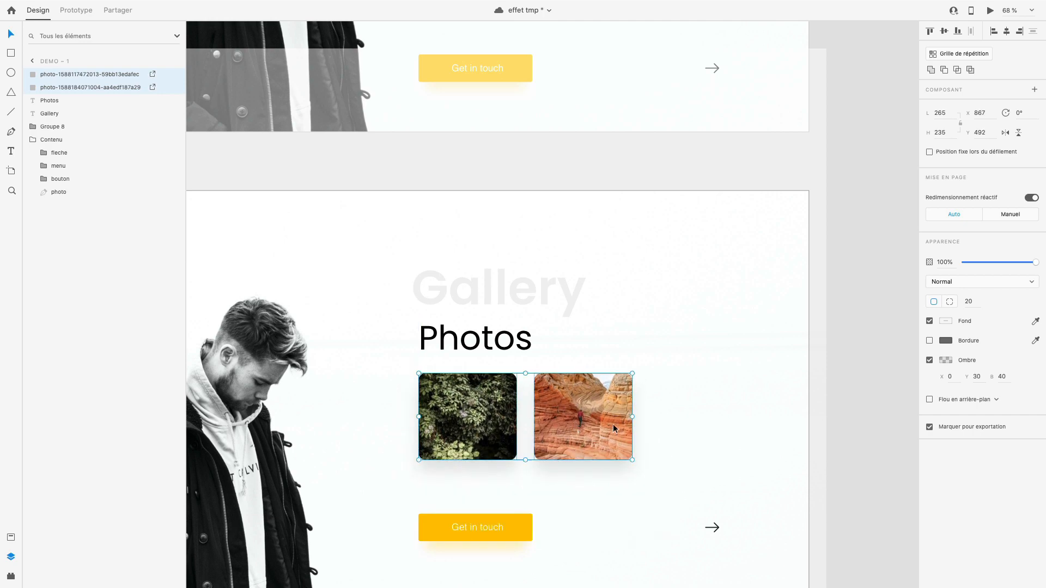
click(873, 459)
- Group the two images with the Photos and Gallery texts on the demo – 1 artboard
scroll(715, 411, right, 2)
scroll(715, 411, down, 1)
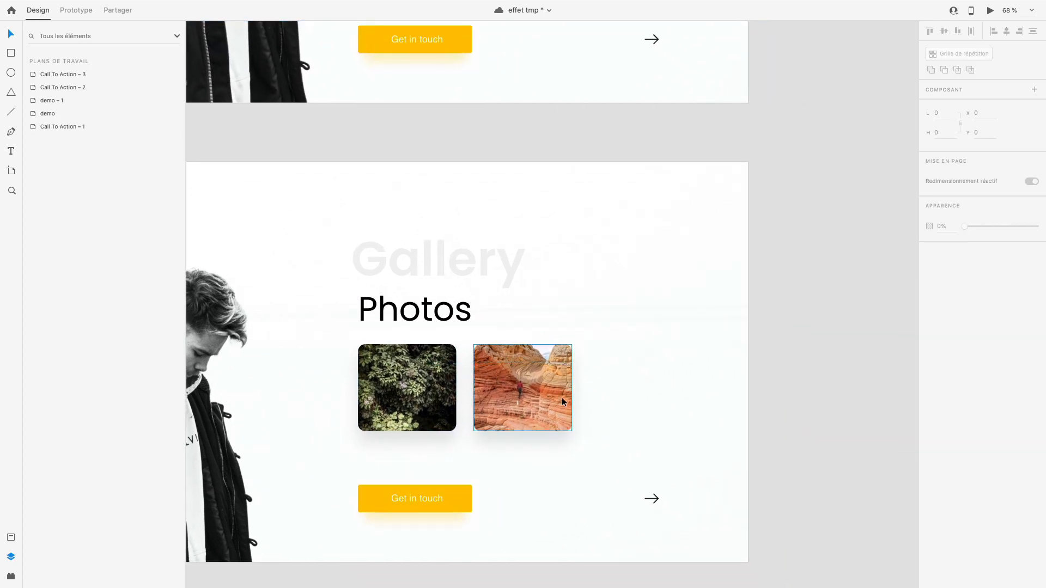
click(548, 397)
shift+click(421, 384)
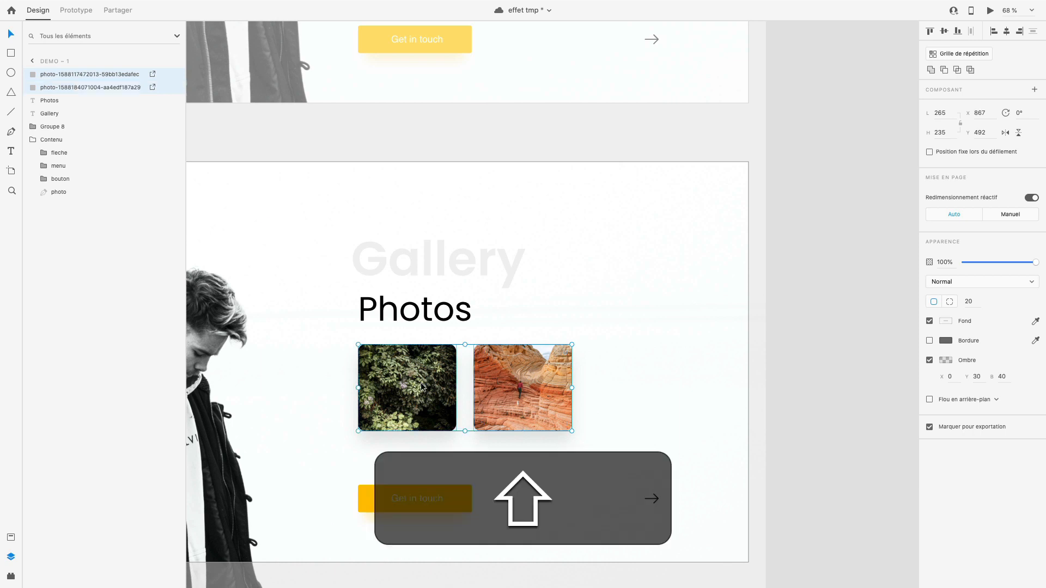
shift+click(435, 312)
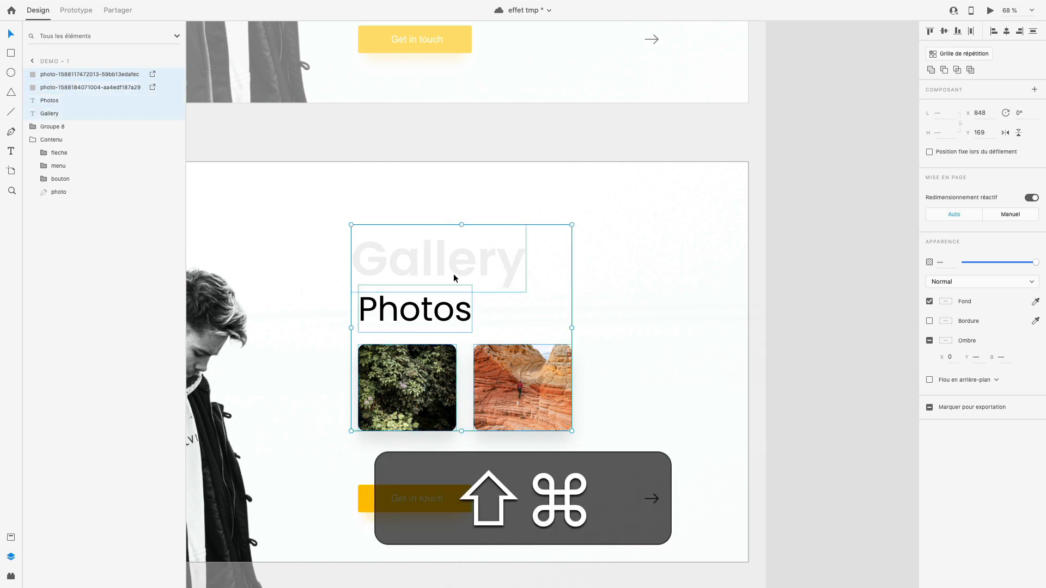
key(super+g)
- Copy the Gallery group from the demo – 1 artboard and paste it at the same position on the demo artboard
scroll(488, 368, down, 2)
scroll(488, 369, right, 2)
scroll(488, 369, up, 2)
scroll(488, 368, left, 2)
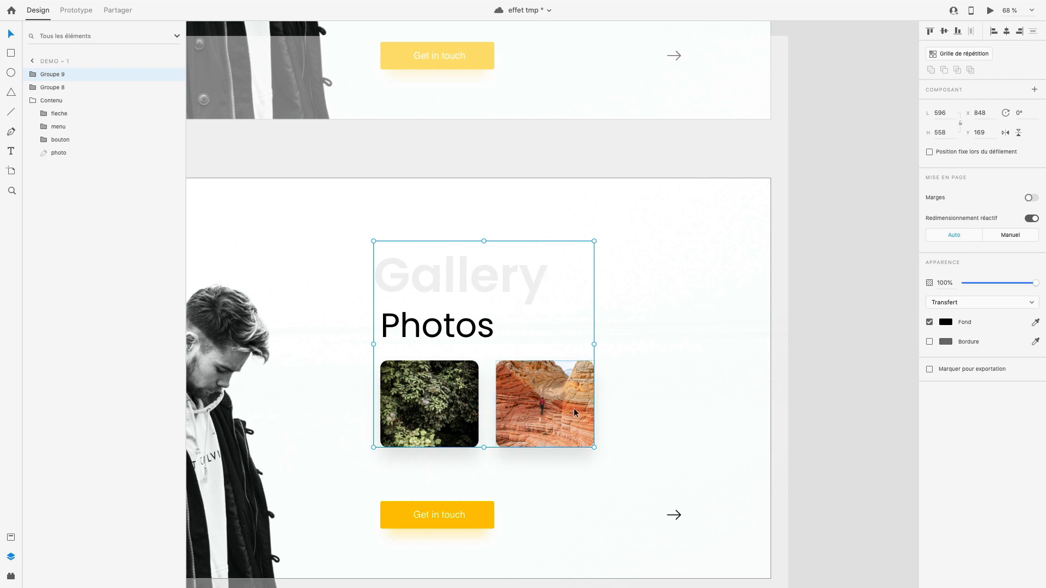
scroll(574, 408, down, 4)
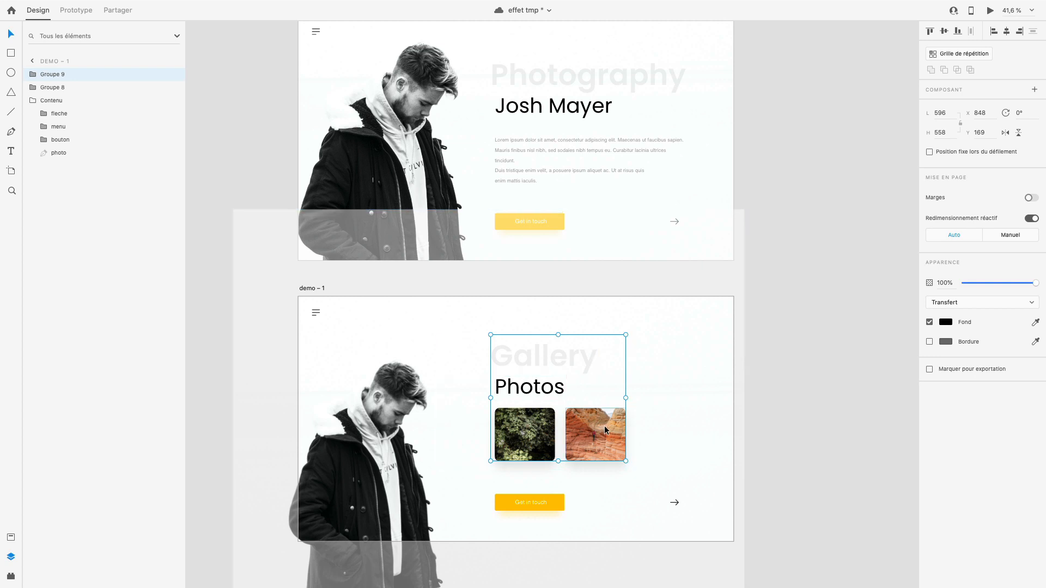
drag(607, 429, 634, 427)
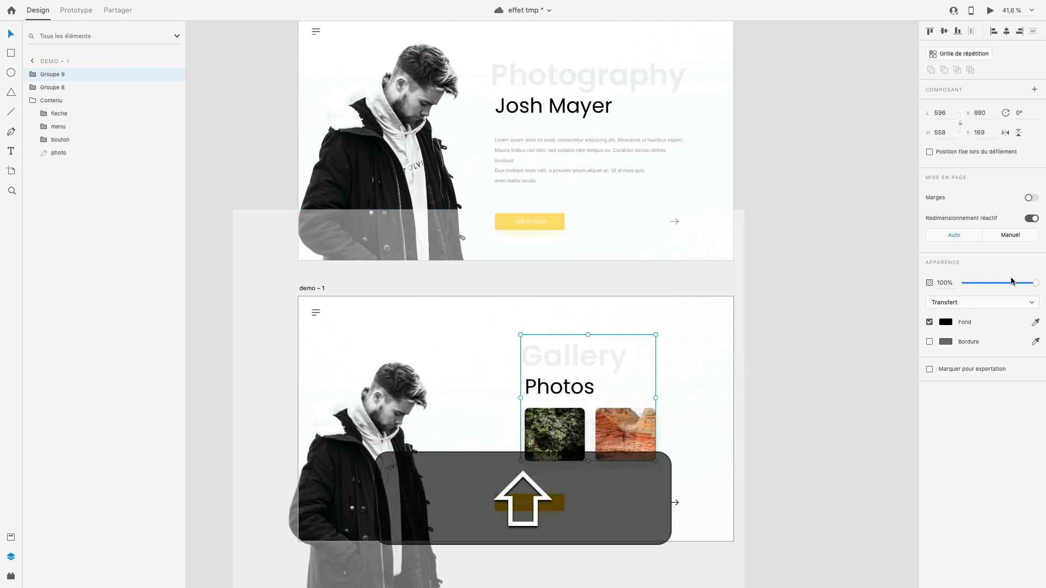
key(super+z)
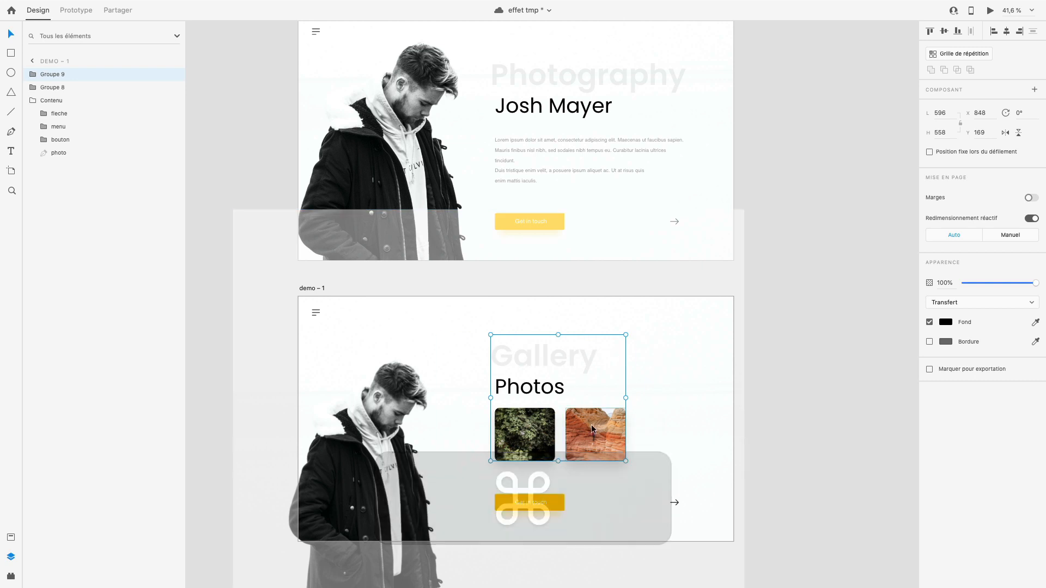
key(super)
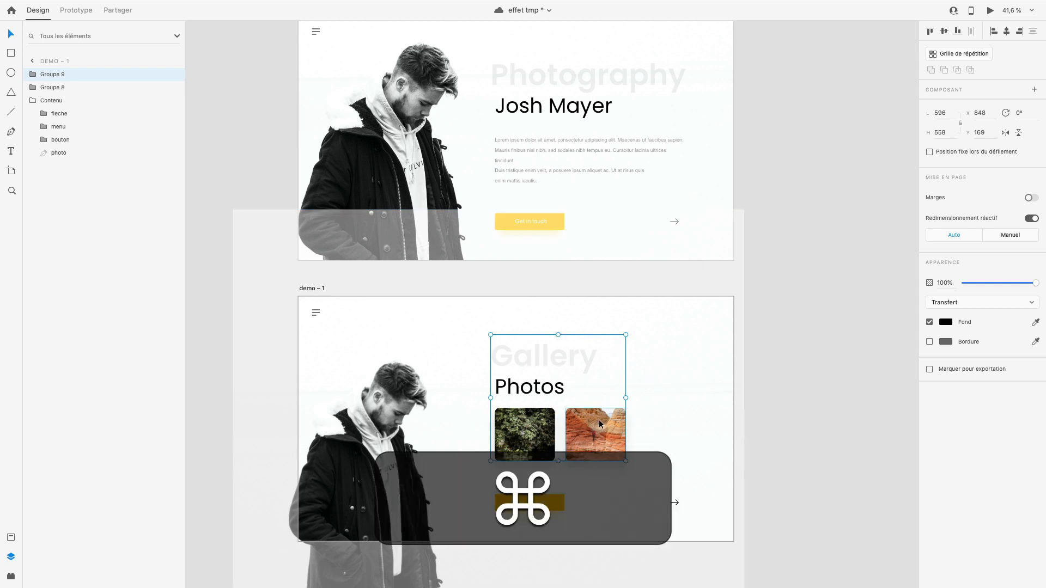
scroll(600, 419, up, 4)
click(323, 108)
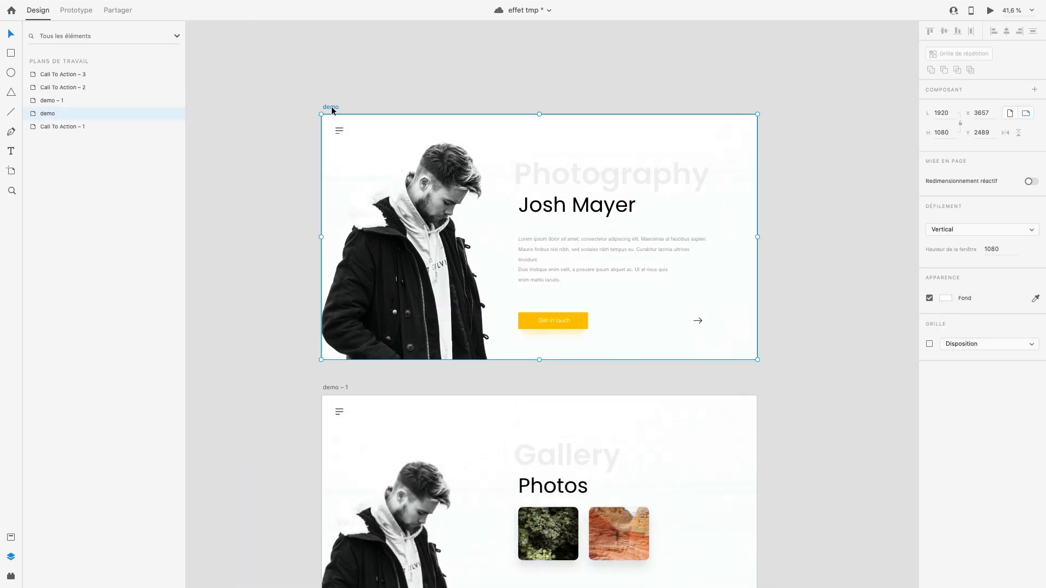
key(super+v)
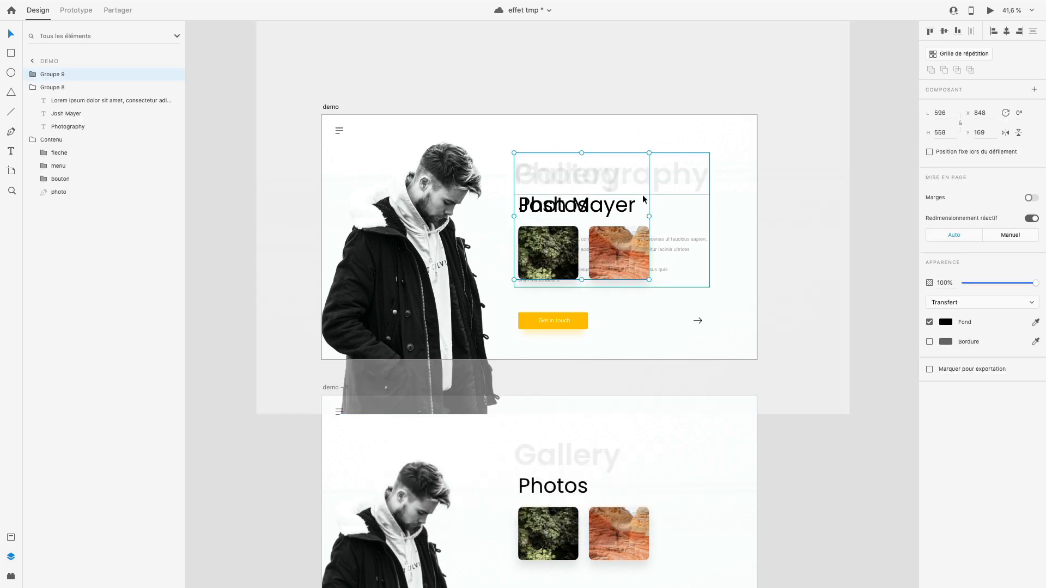
- Shift the pasted Gallery group on the demo artboard horizontally away from the photo to X 1002 and set its opacity to 0%
key(ctrl+alt+Right)
key(ctrl+alt+Right)
key(ctrl+alt+Right)
key(ctrl+alt+Right)
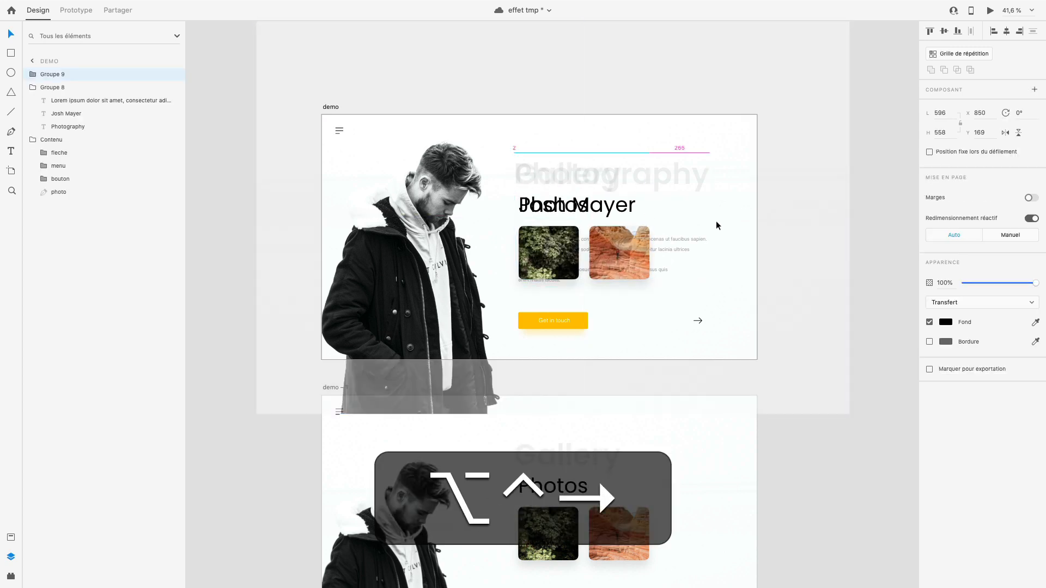
key(ctrl+alt+shift+Right)
key(alt+shift+Right)
key(alt+shift+Right)
key(alt+shift+Right)
key(alt+shift+Right)
key(alt+shift+Right)
key(alt+shift+Right)
key(alt+shift+Right)
key(alt+shift+Right)
key(alt+shift+Right)
key(alt+shift+Right)
key(alt+shift+Right)
key(alt+shift+Right)
key(alt+shift+Right)
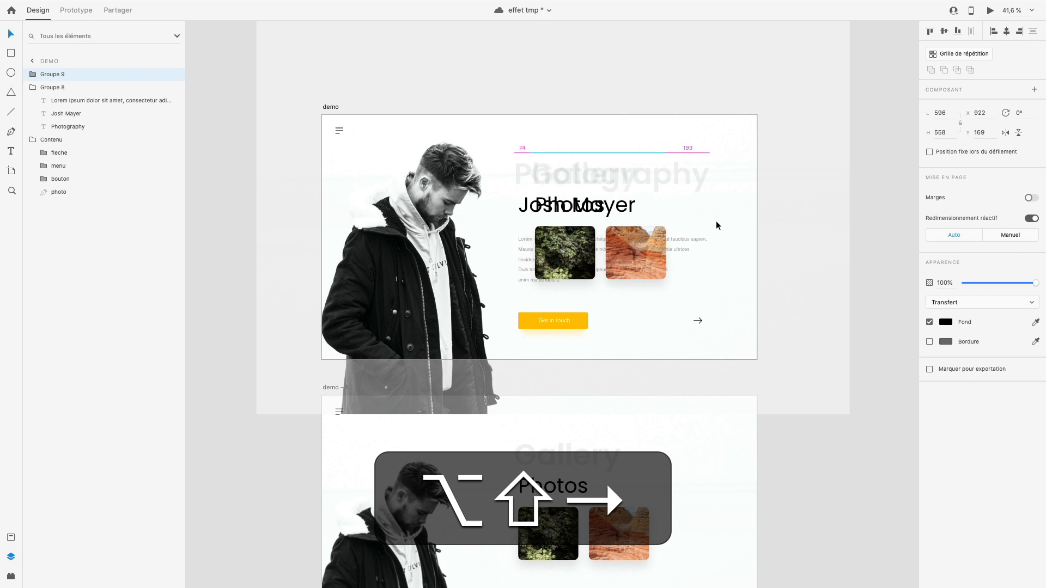
key(alt+shift+Right)
key(alt+shift+Right)
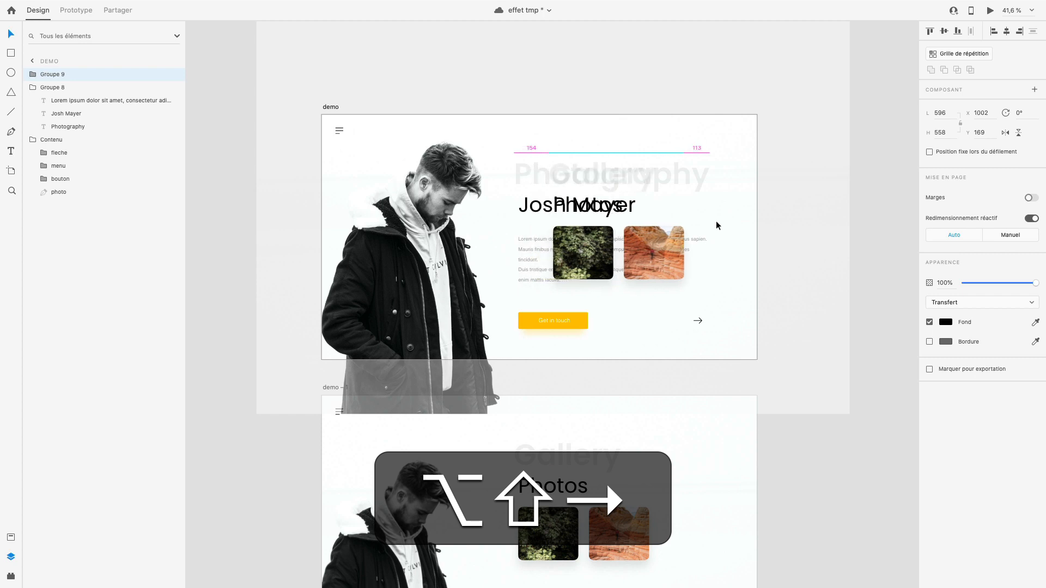
drag(980, 282, 910, 283)
click(726, 195)
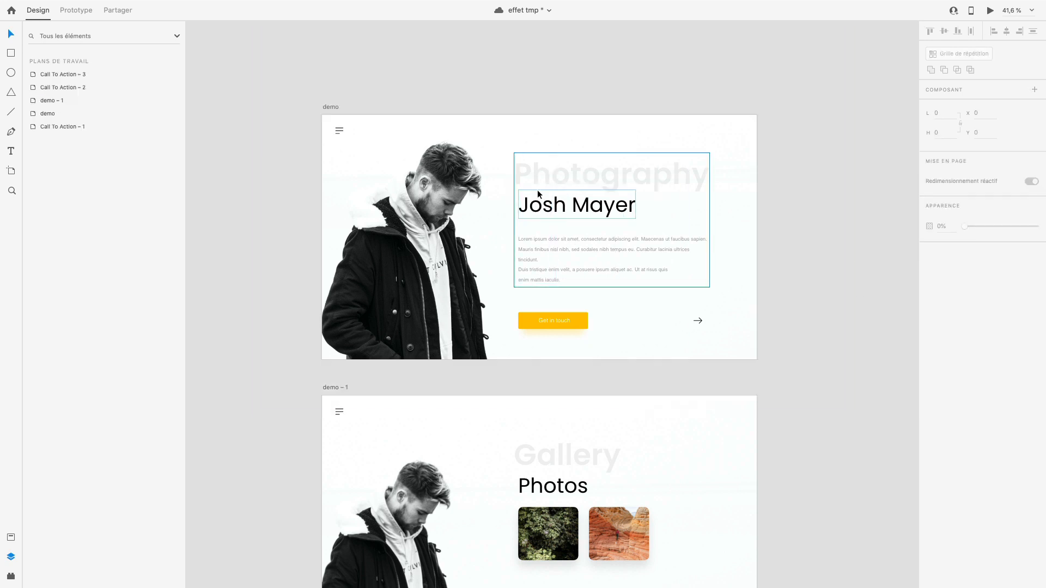
- Preview the demo artboard, play the arrow's transition to check the Gallery group's fade-in, and return to the editor
scroll(538, 194, down, 2)
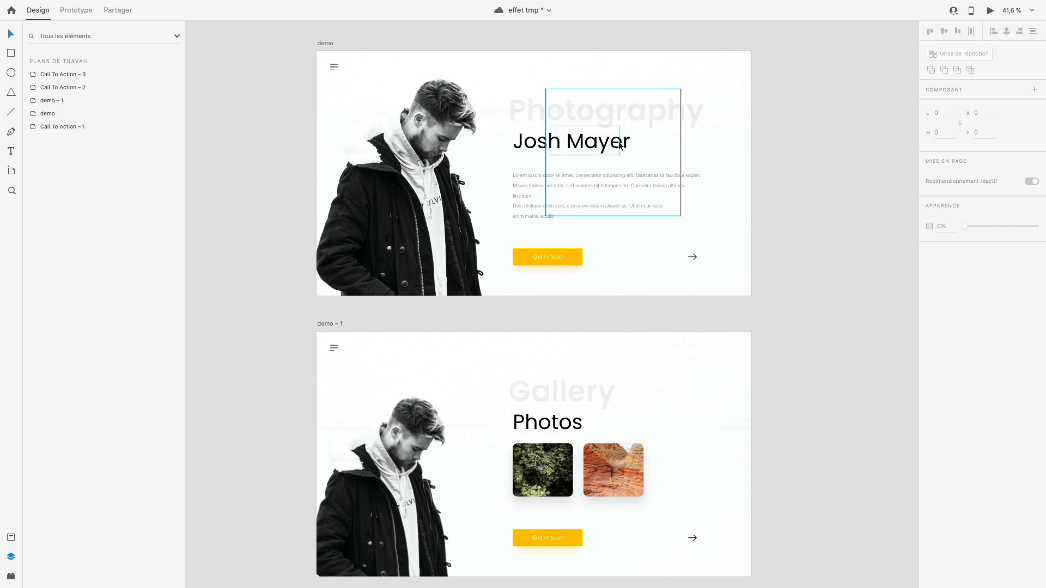
scroll(365, 79, up, 1)
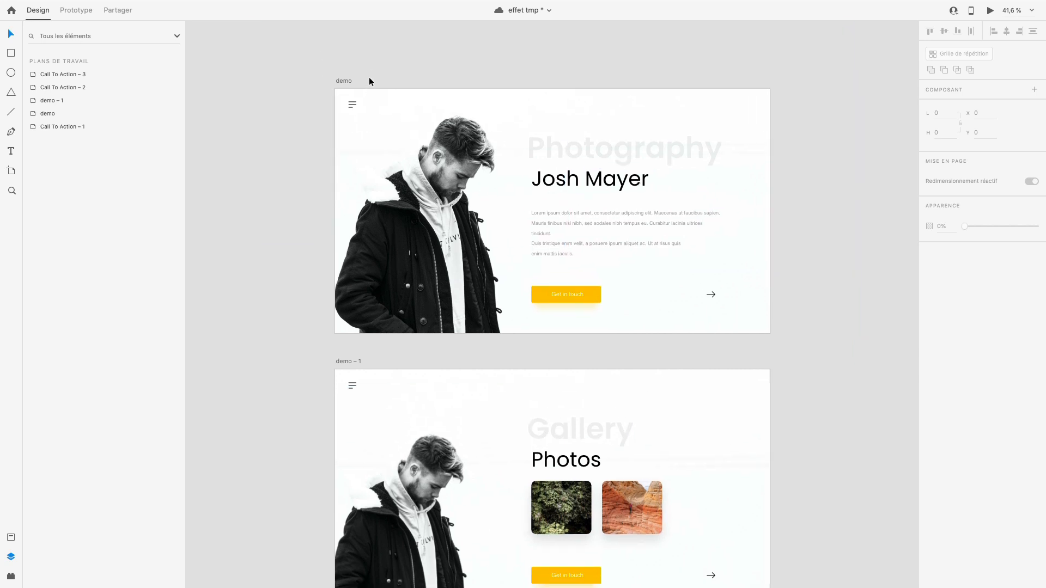
click(348, 83)
key(super+Return)
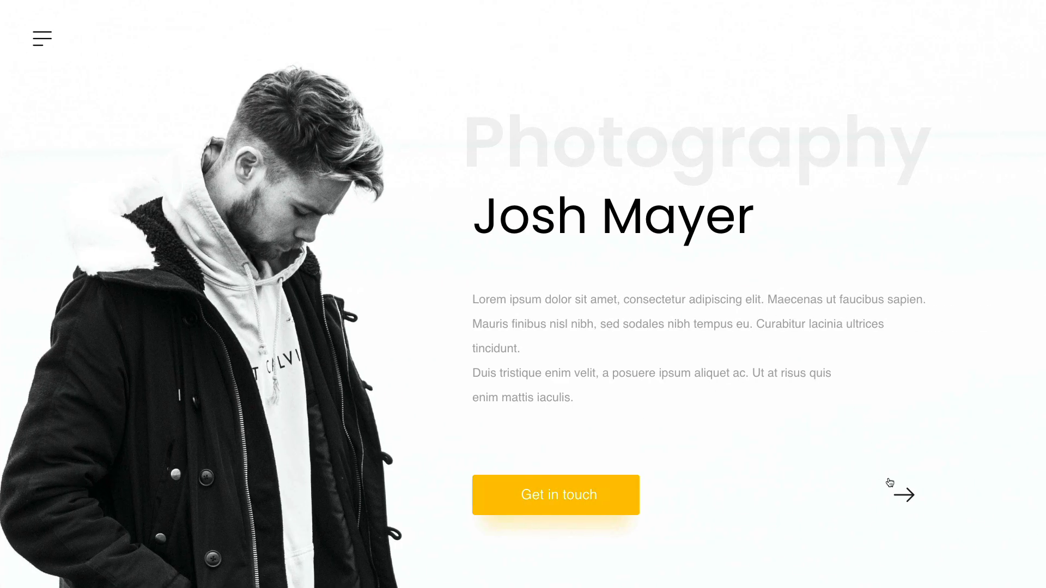
click(914, 494)
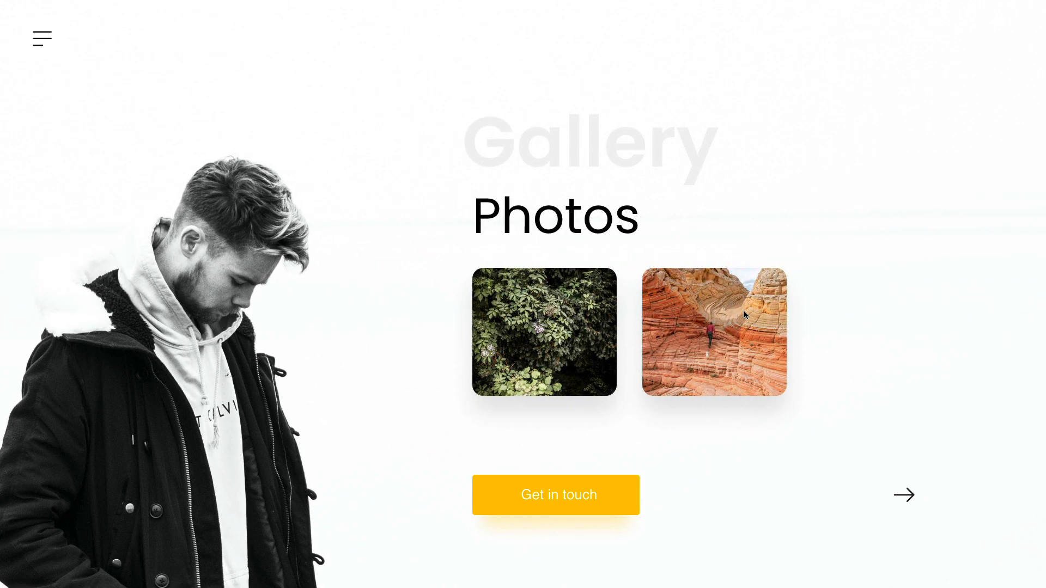
key(Escape)
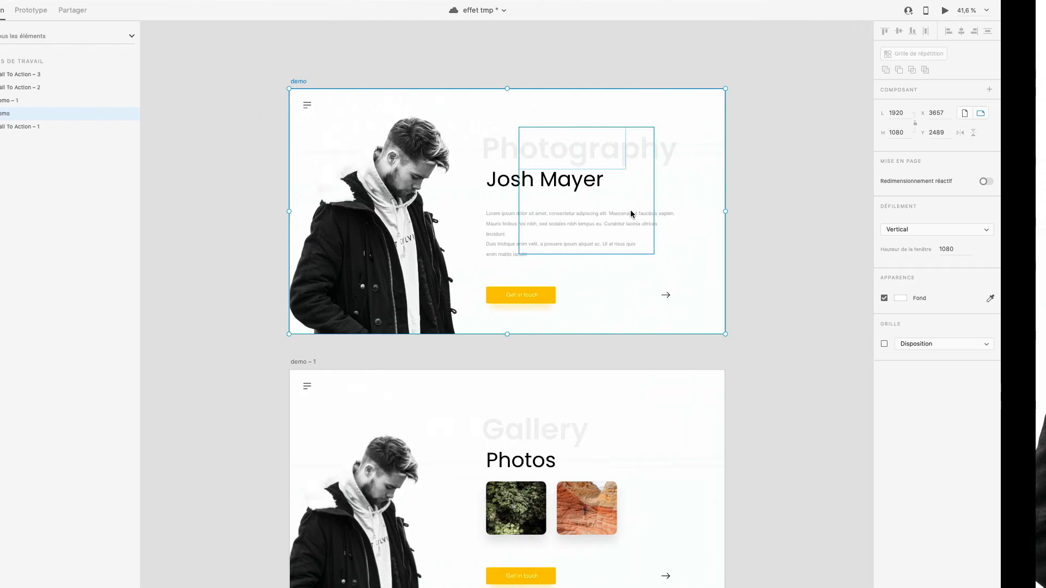
- Reset the open preview to the demo artboard and replay the arrow's transition to examine the cross-fade between the two groups
scroll(633, 216, down, 2)
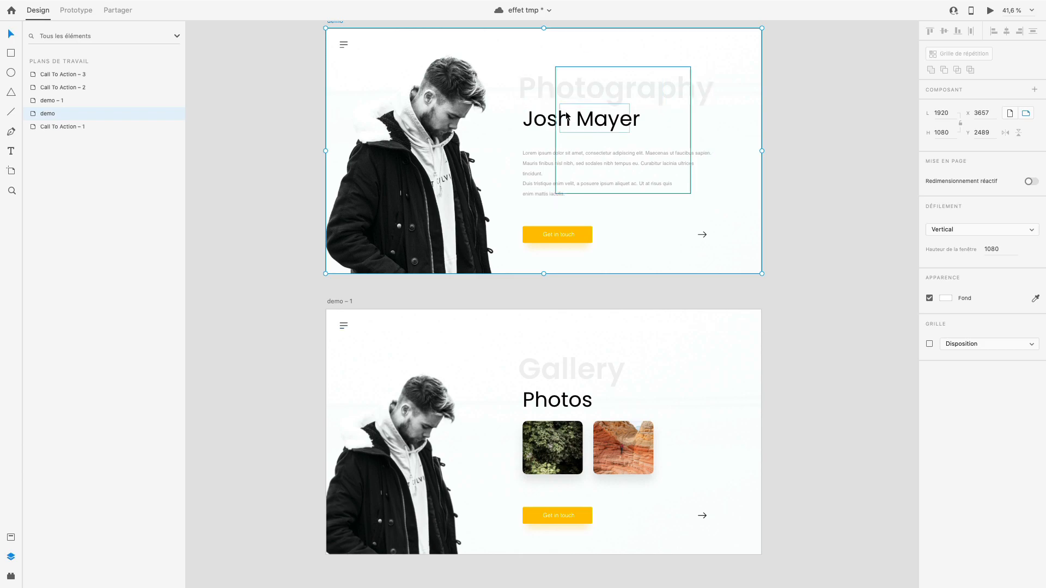
key(ctrl+Right)
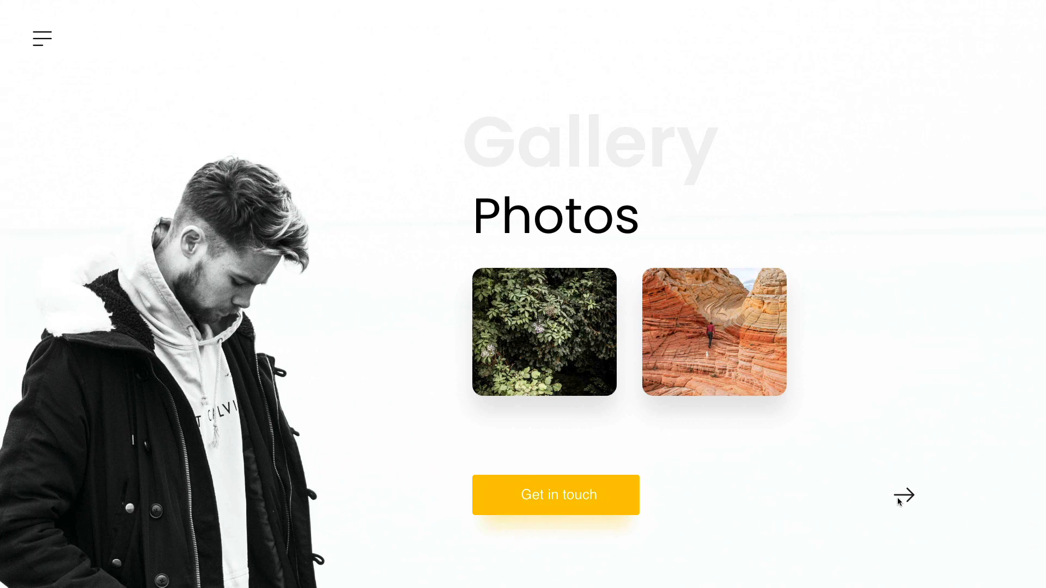
key(ctrl+Left)
click(574, 56)
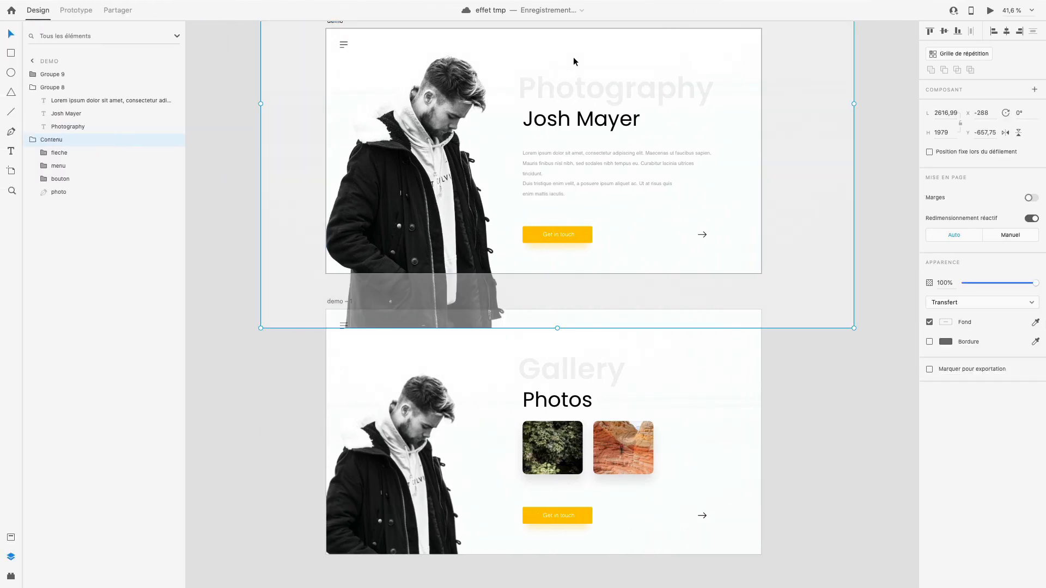
key(ctrl+Right)
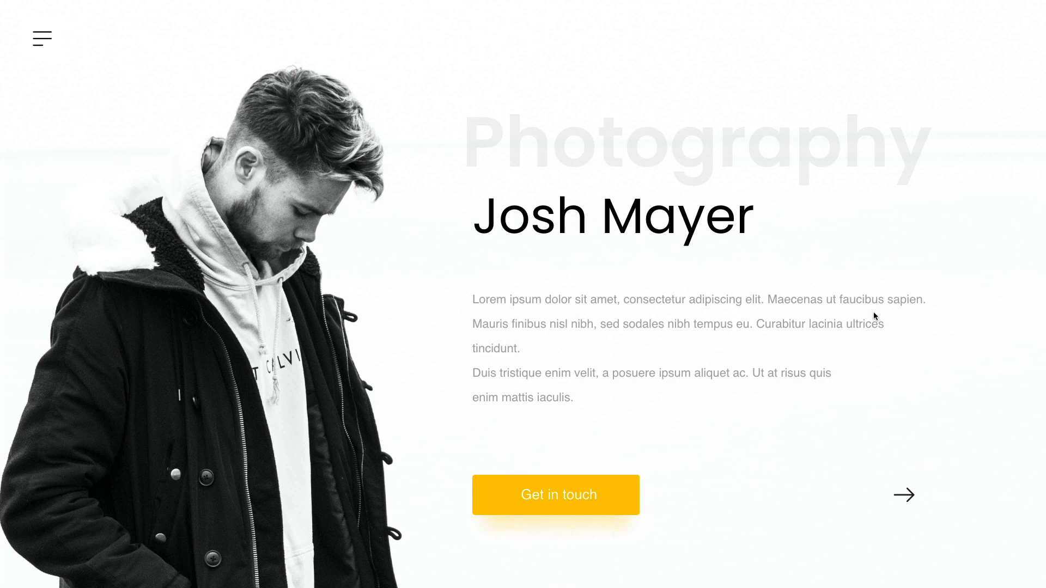
click(906, 495)
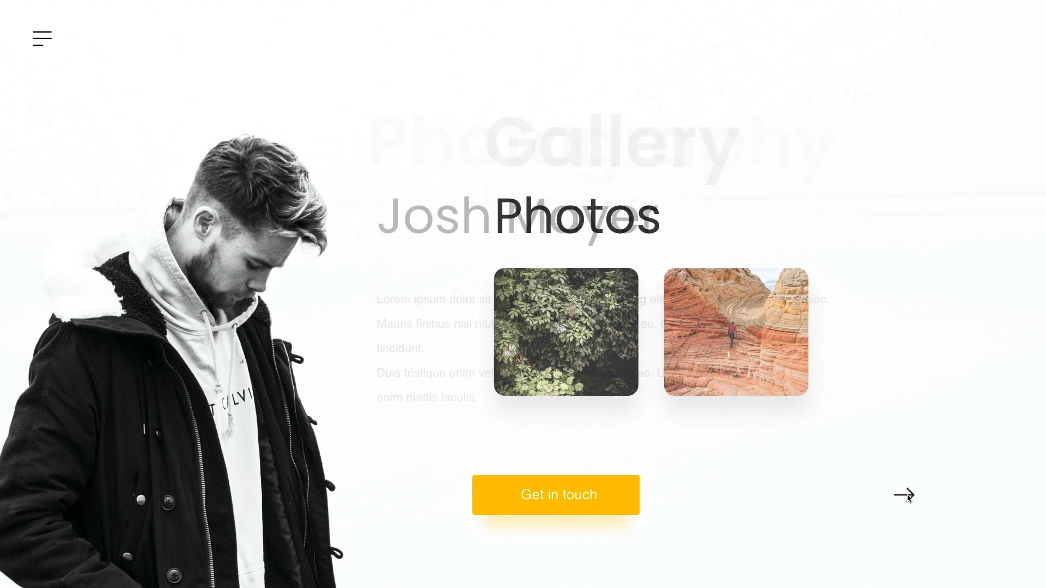
key(ctrl+Left)
- Duplicate the demo – 1 artboard directly below itself at X 3657, about Y 4969
scroll(612, 355, down, 5)
scroll(613, 358, down, 1)
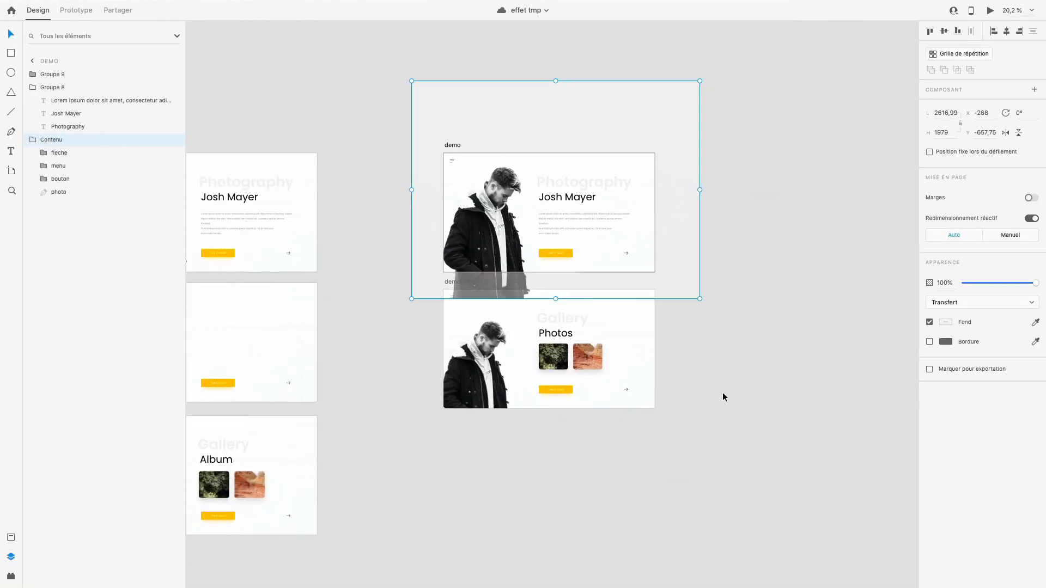
click(722, 393)
scroll(661, 278, up, 2)
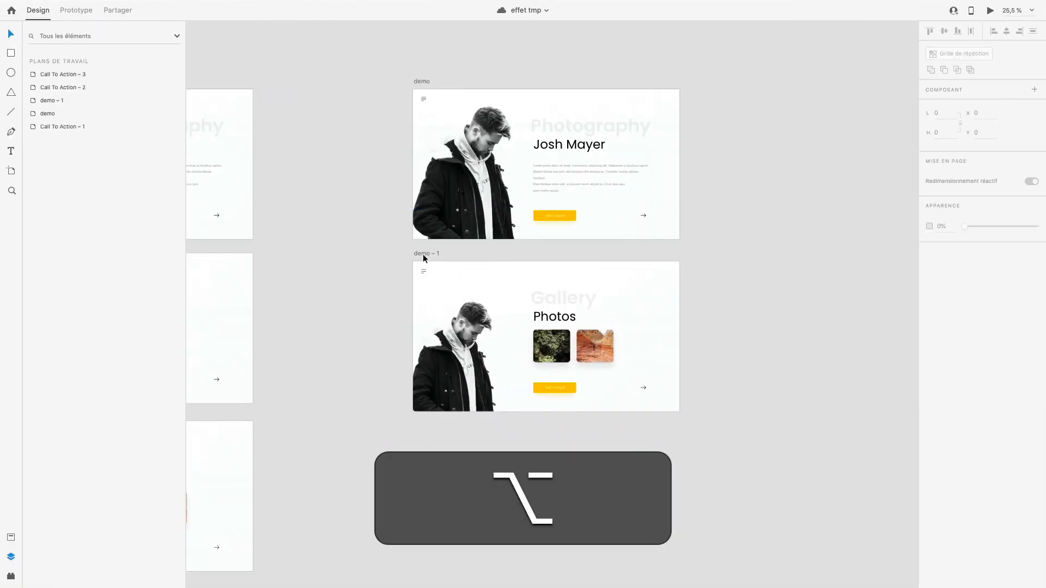
drag(423, 254, 423, 429)
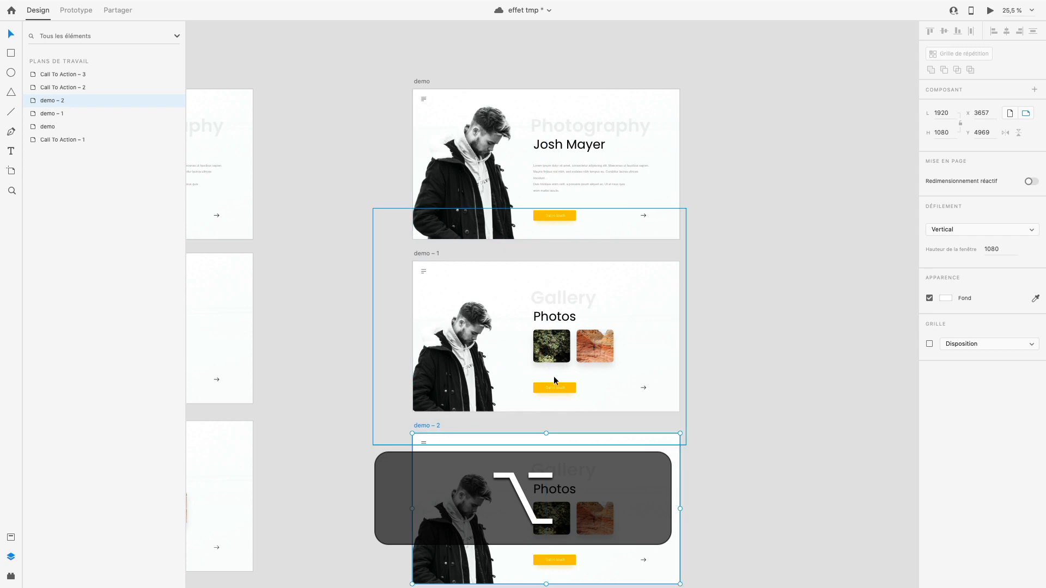
- Try shifting the Gallery group on demo – 1 horizontally to X 991, then replace it with the transparent, shifted Gallery group from demo
scroll(613, 375, up, 3)
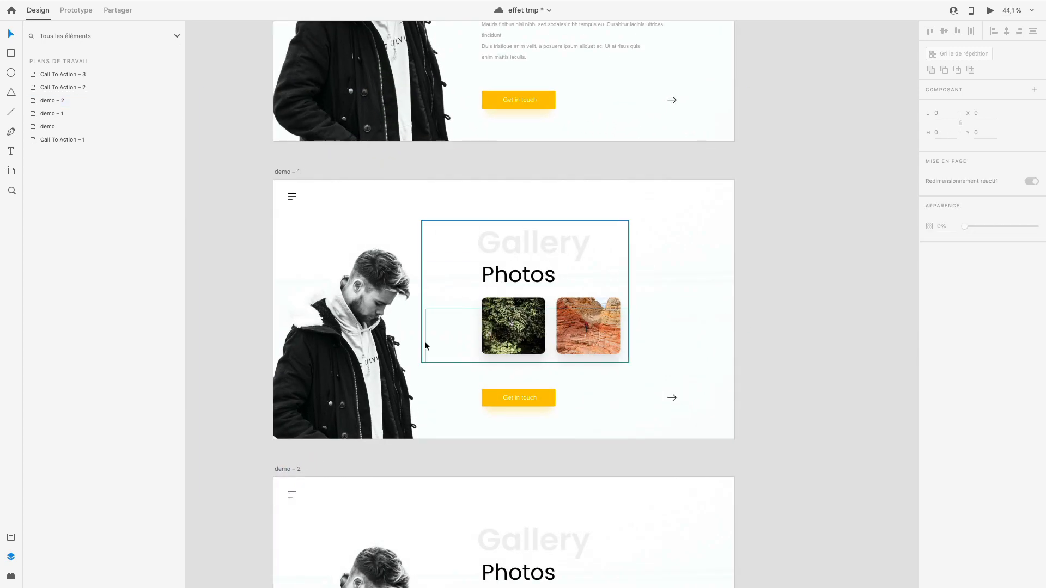
click(521, 336)
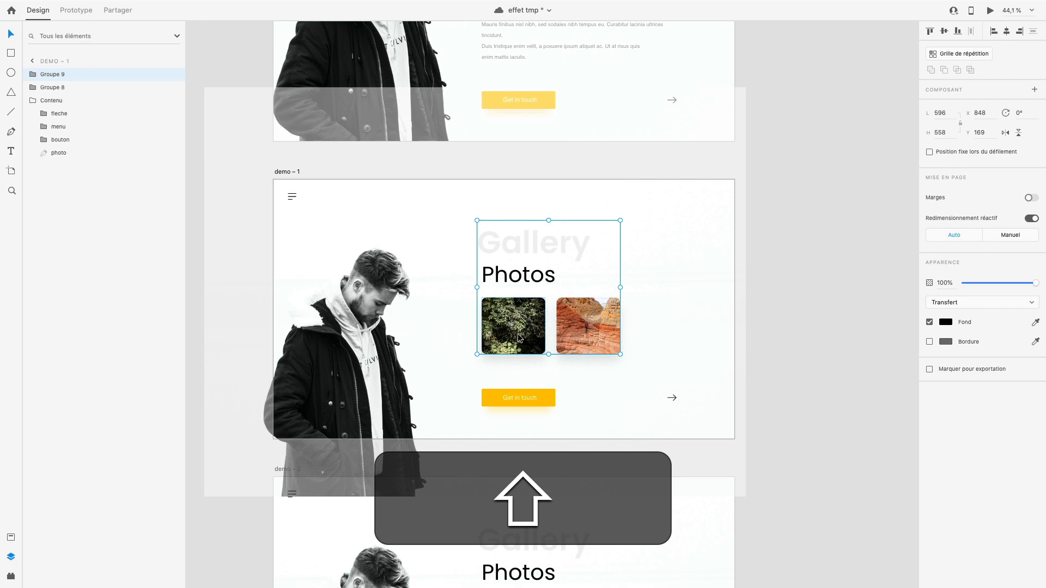
drag(518, 338, 553, 334)
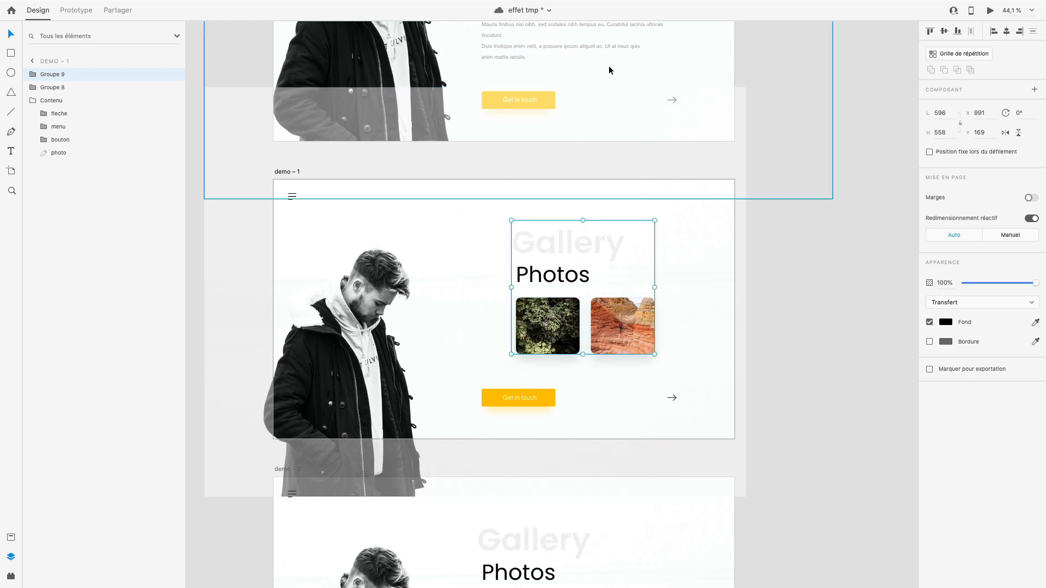
key(Delete)
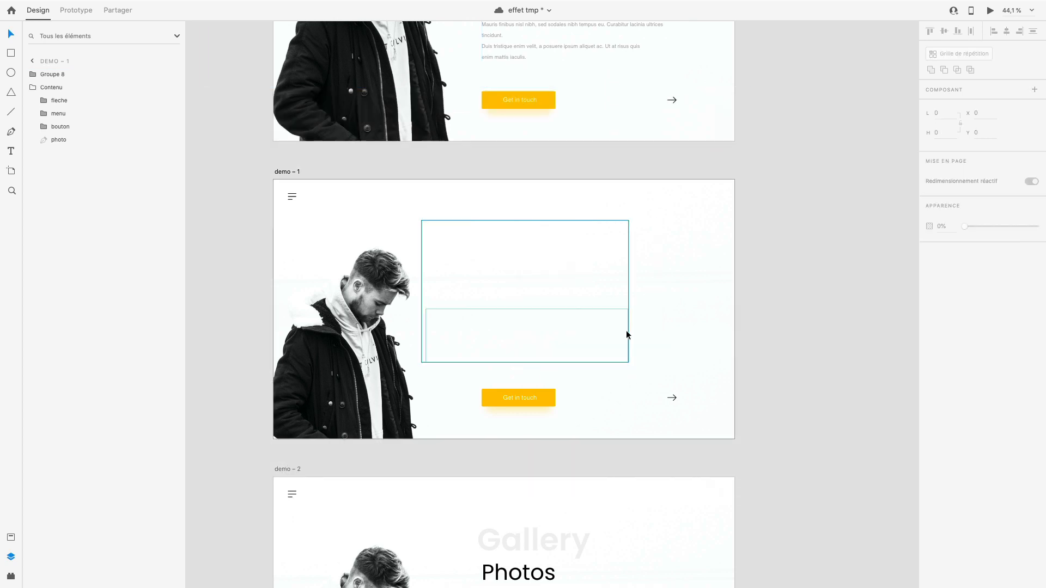
scroll(626, 330, up, 5)
key(super+z)
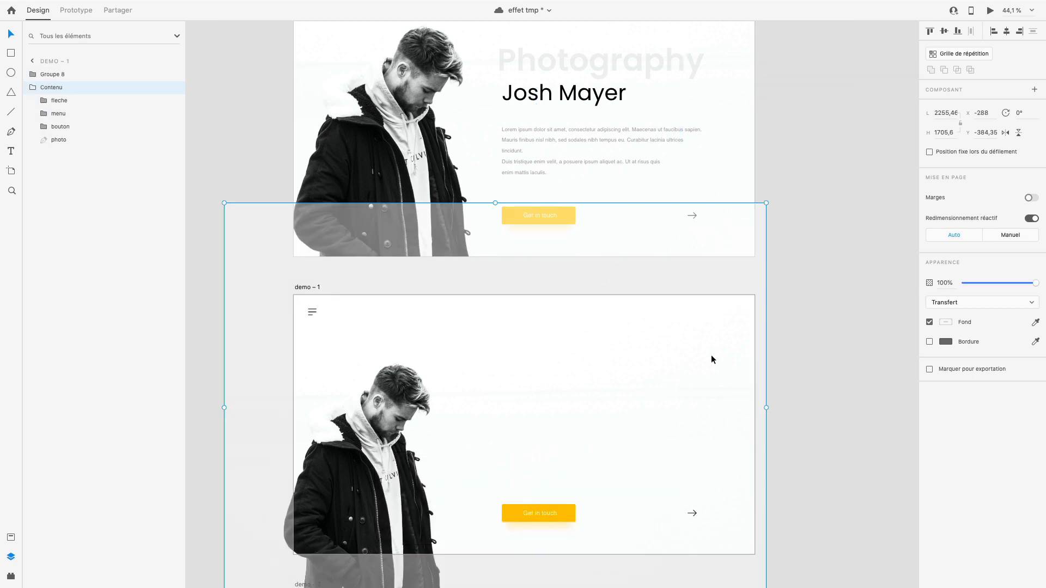
key(super+z)
click(822, 431)
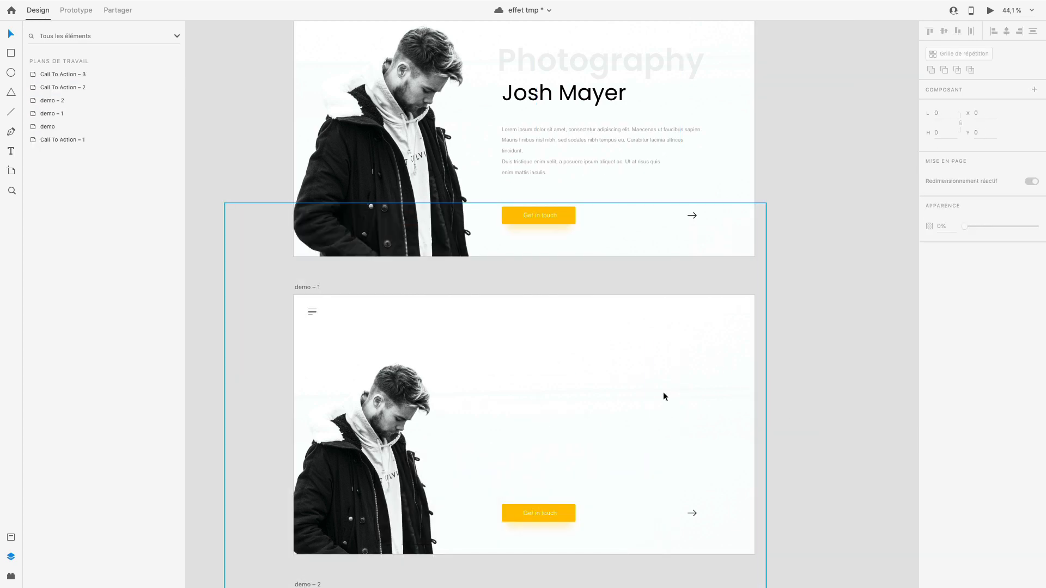
- Link the demo – 1 artboard to demo – 2 in prototype mode with Animation automatique, Accél. / décél. easing and 1 s duration
scroll(663, 391, down, 5)
scroll(280, 181, down, 3)
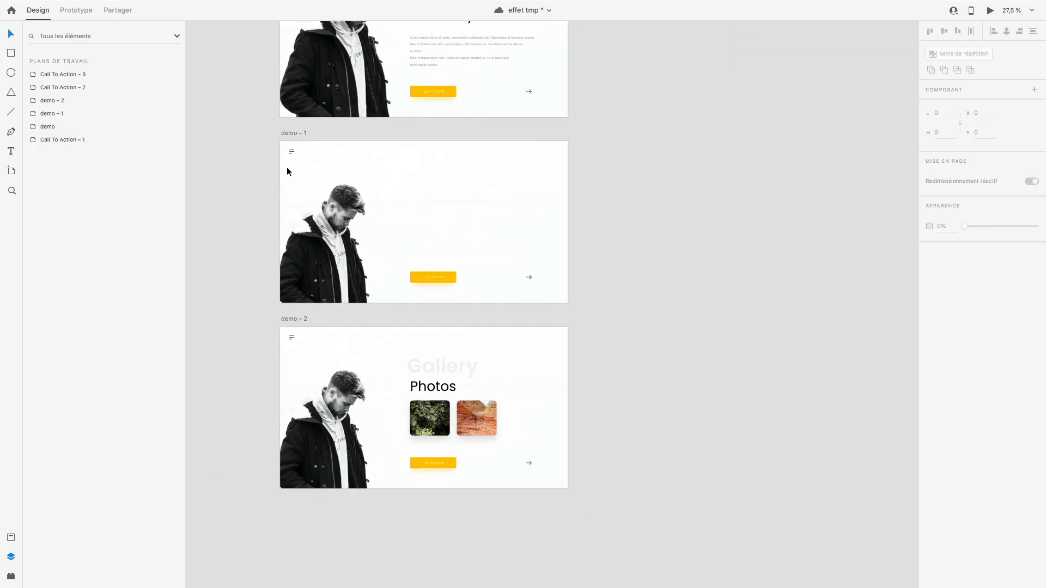
click(286, 133)
click(76, 10)
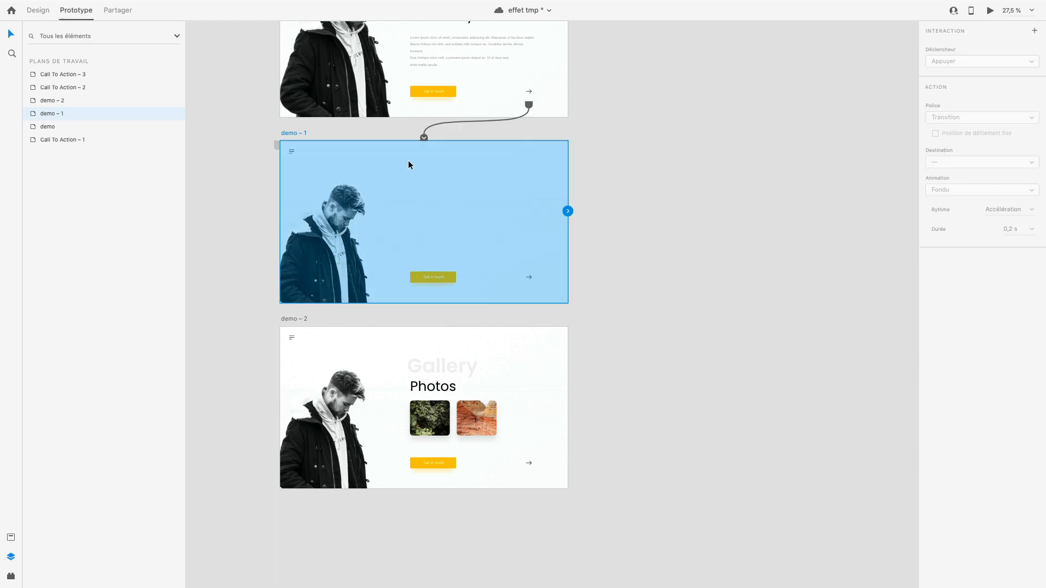
drag(568, 212, 544, 404)
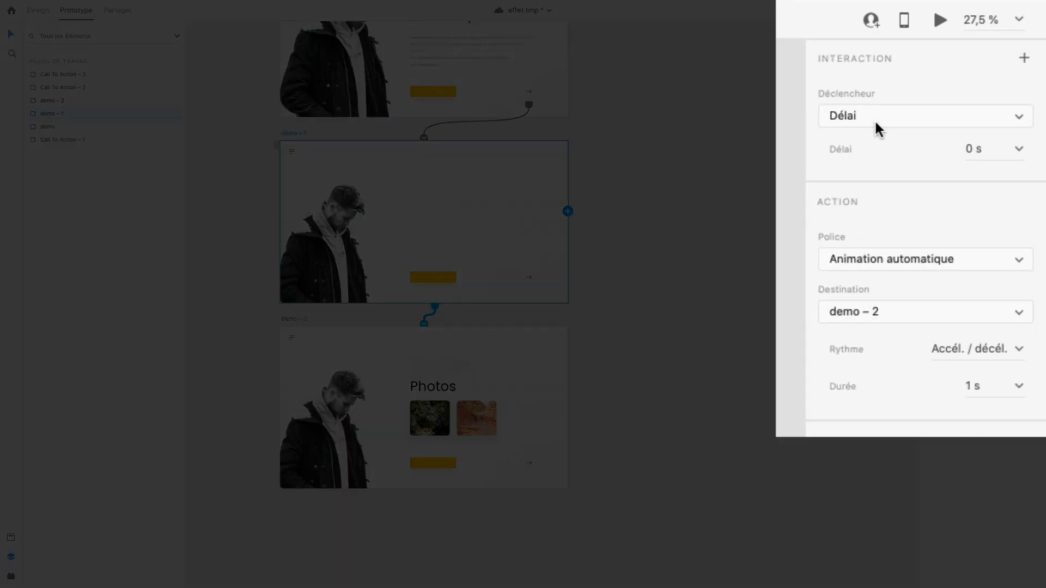
- Set the trigger of the demo – 1 link to Délai with a 0 s delay
click(878, 117)
click(864, 117)
click(1025, 149)
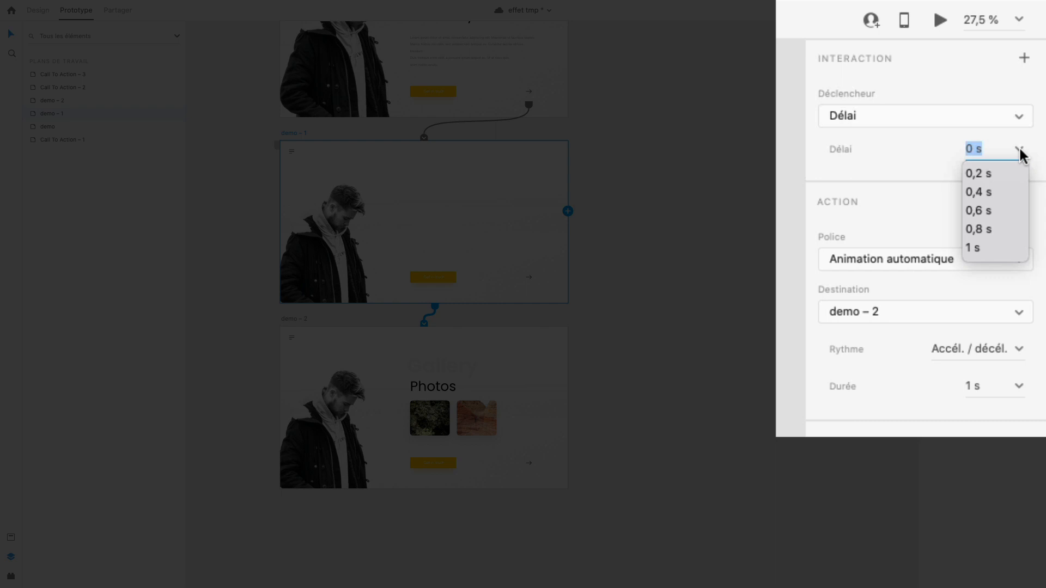
click(1020, 151)
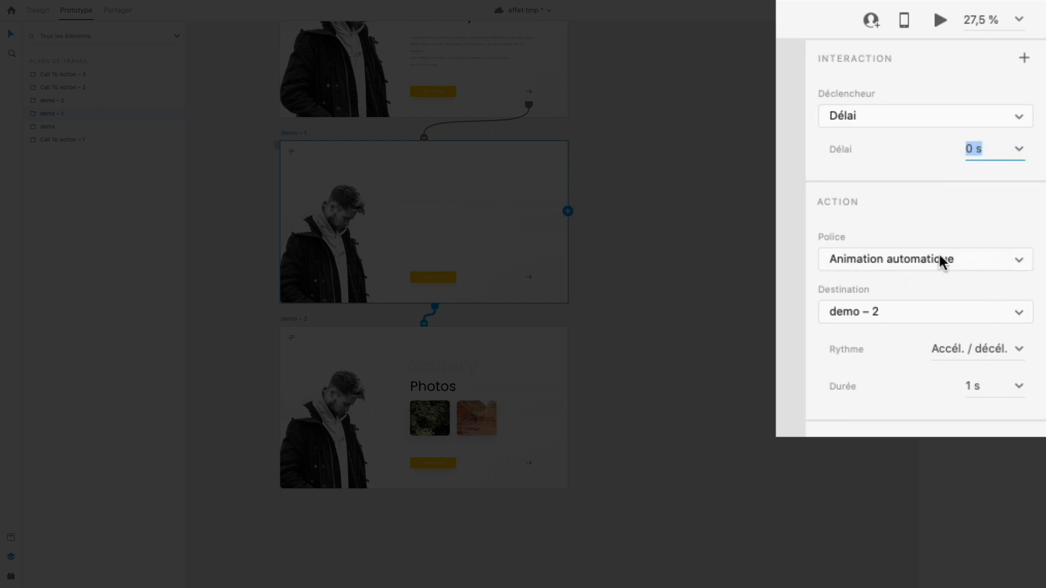
- Preview from the demo artboard, play the arrow's transition through to the Gallery screen, and return to the editor
scroll(774, 173, up, 3)
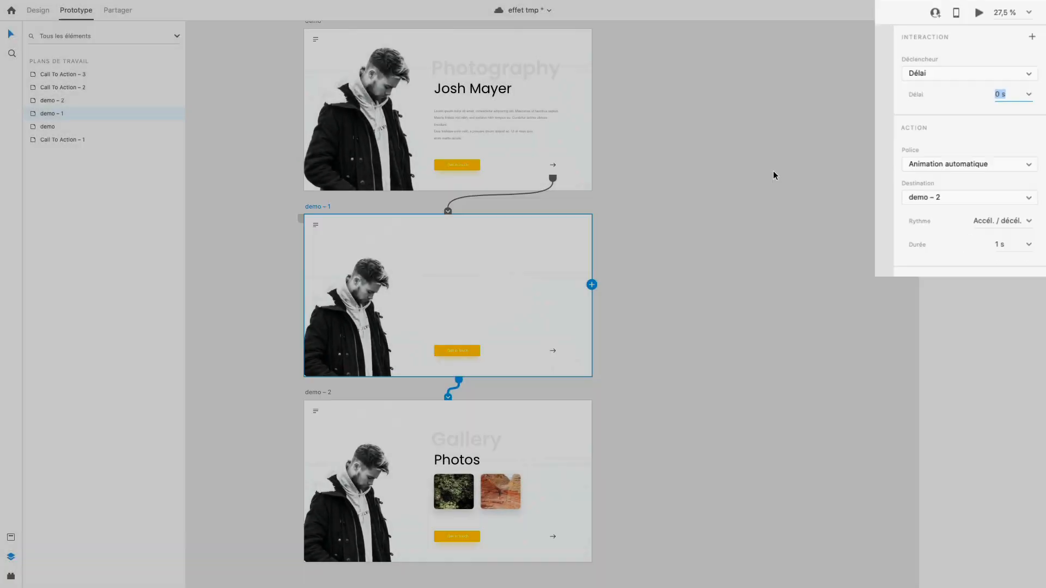
click(343, 73)
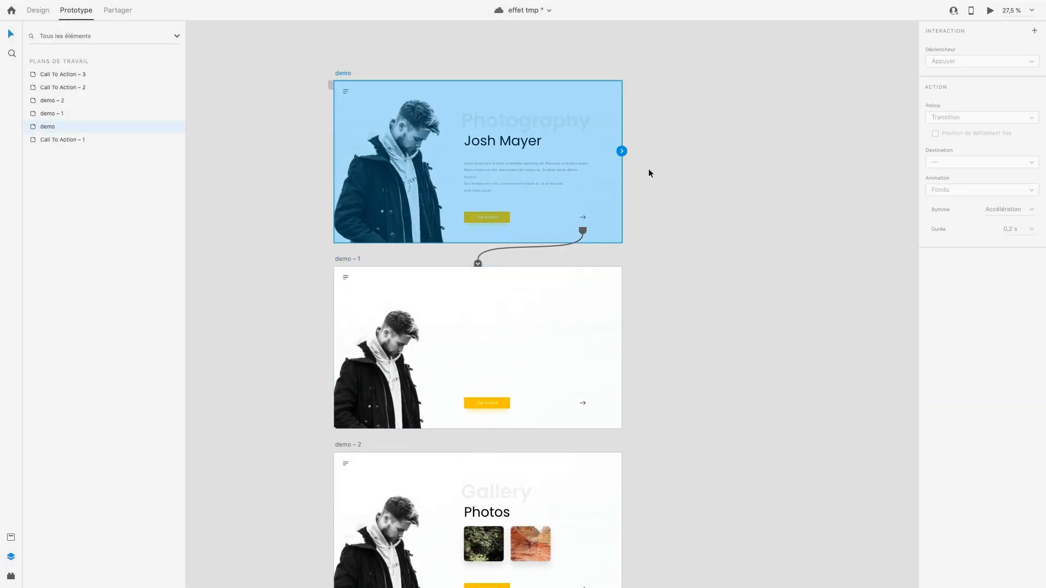
key(super+Return)
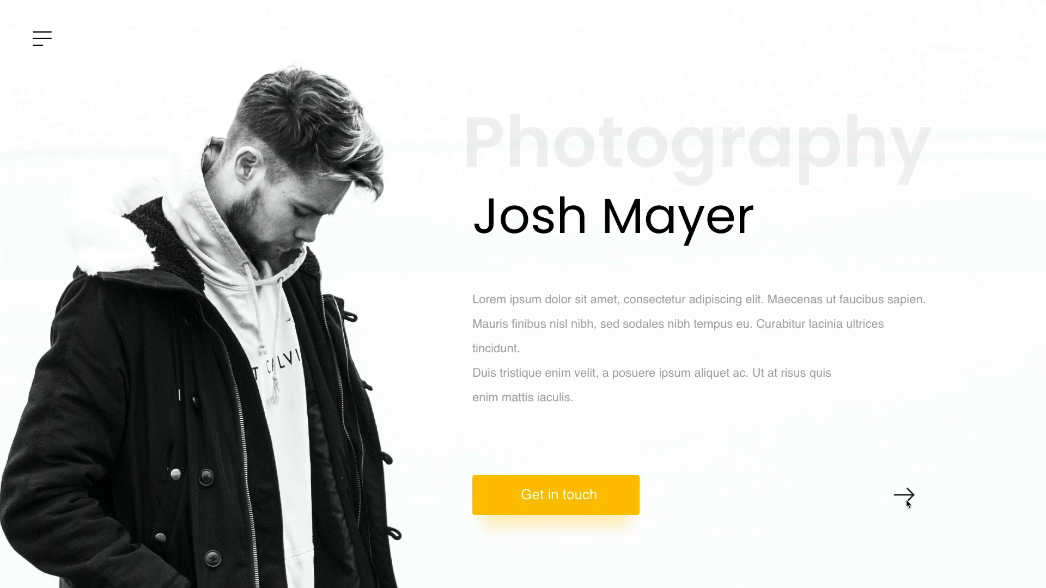
click(907, 499)
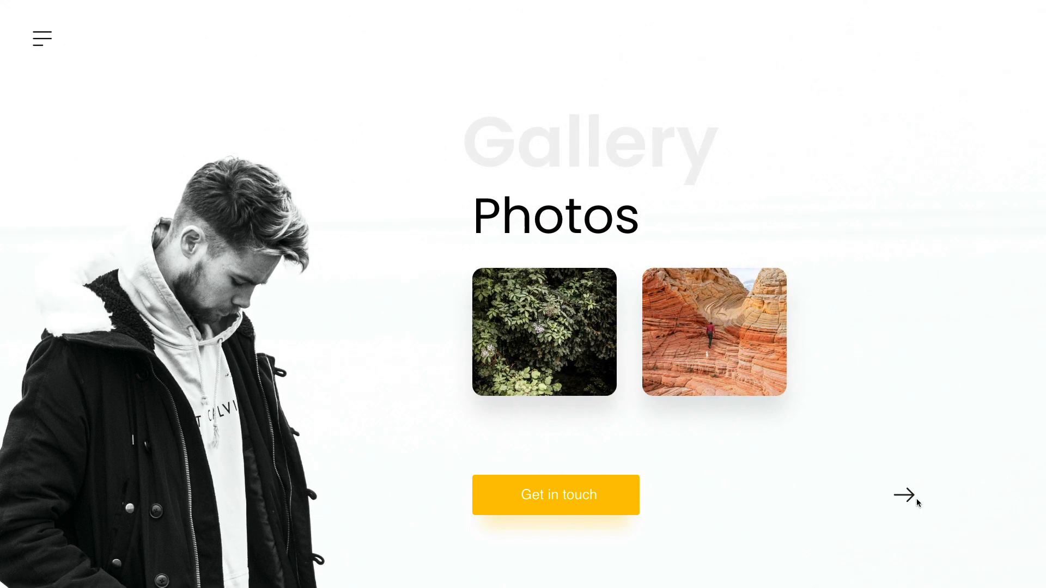
scroll(917, 499, left, 1)
key(Escape)
- Link the fleche arrow on demo – 2 back to the demo artboard
scroll(687, 480, down, 3)
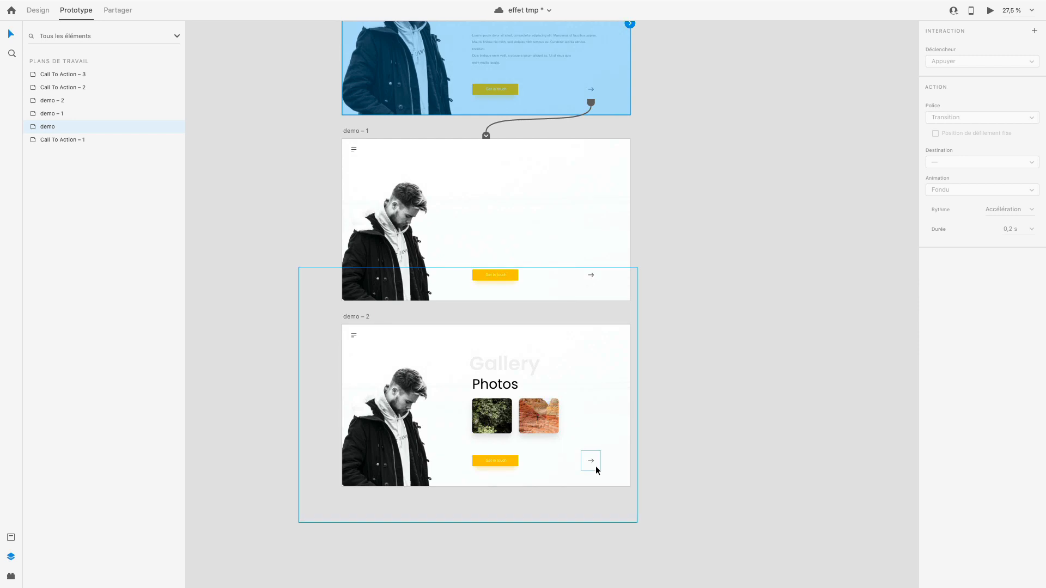
click(596, 464)
double_click(596, 462)
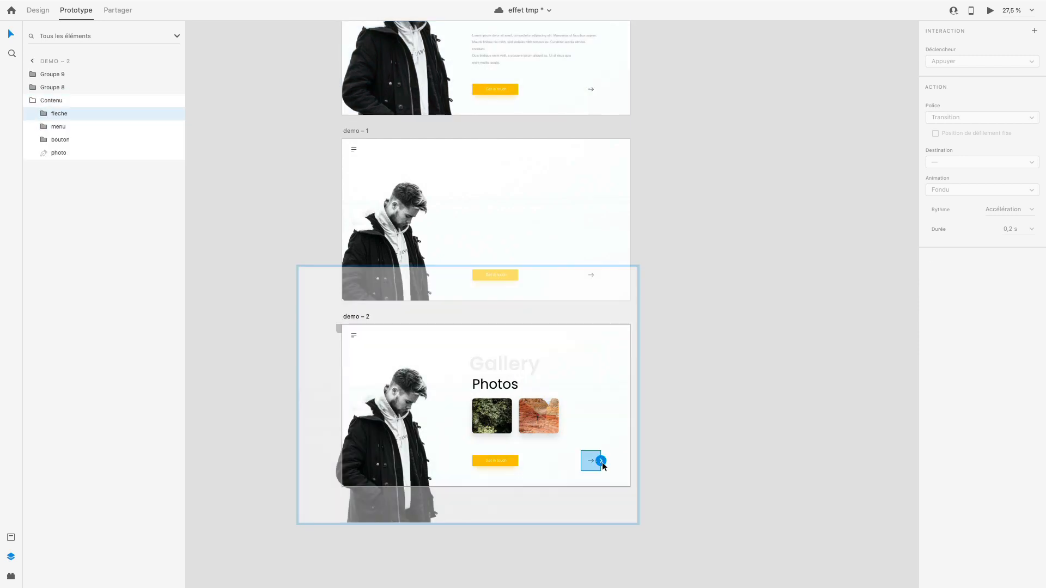
drag(601, 462, 610, 197)
click(770, 390)
- In the open preview, play the Gallery screen's arrow transition back to the demo screen and replay the transition to the Gallery
key(ctrl+Right)
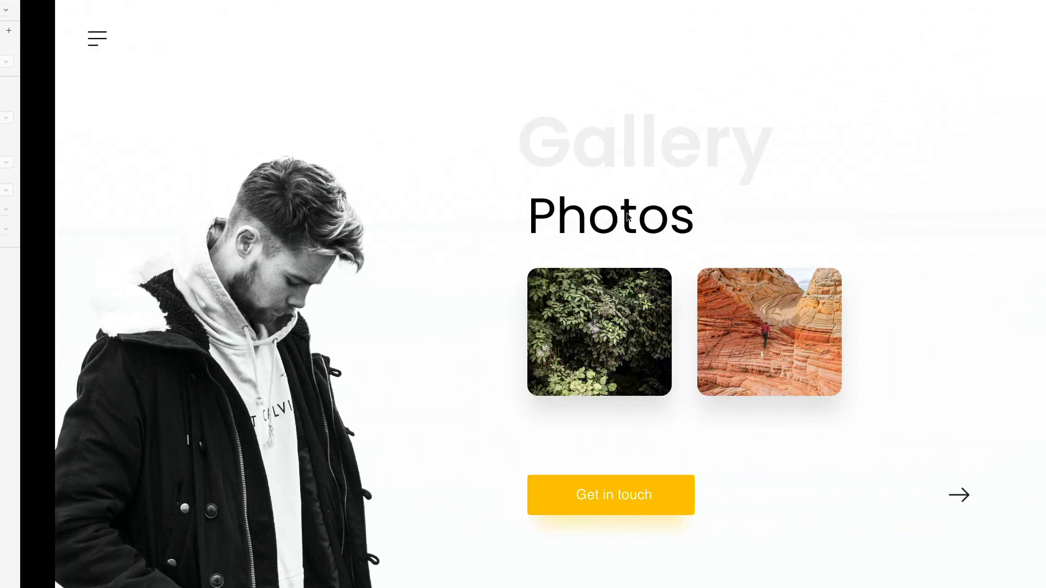
click(912, 497)
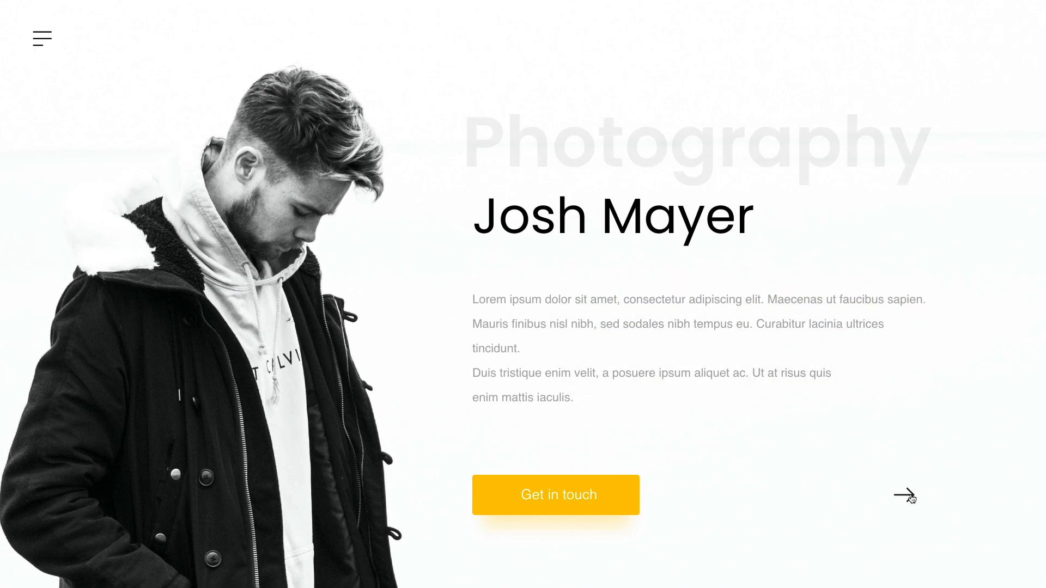
click(912, 496)
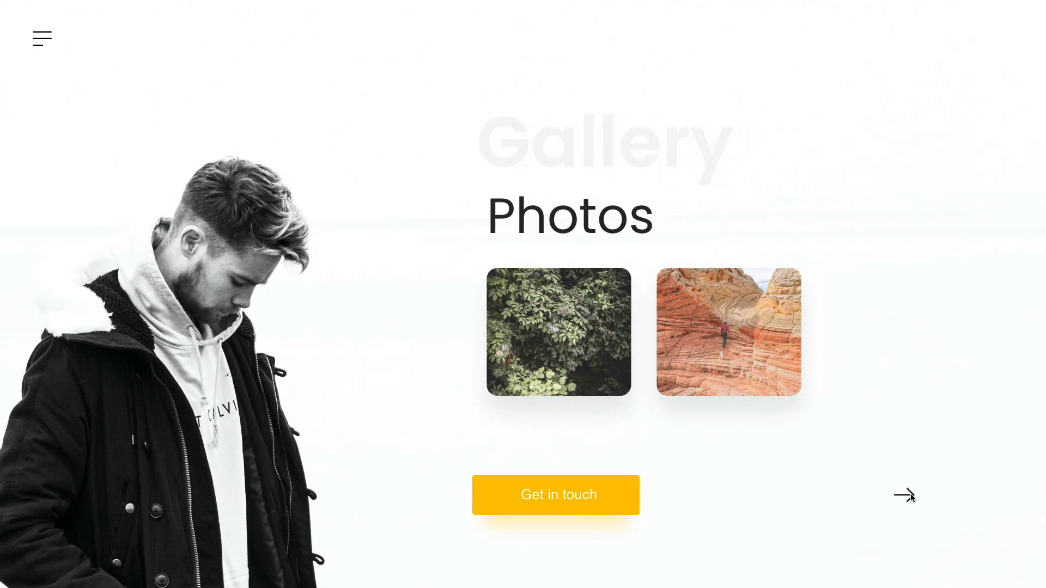